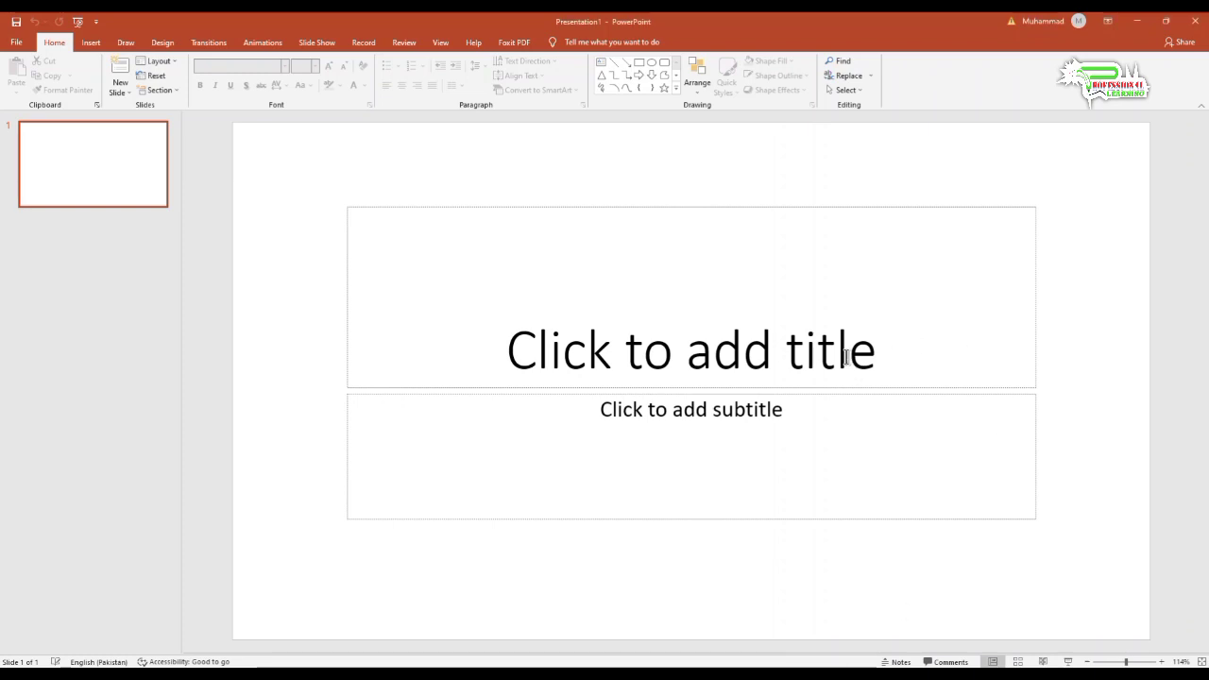
Enter 'Professional Learning' as the title of slide 1
click(878, 351)
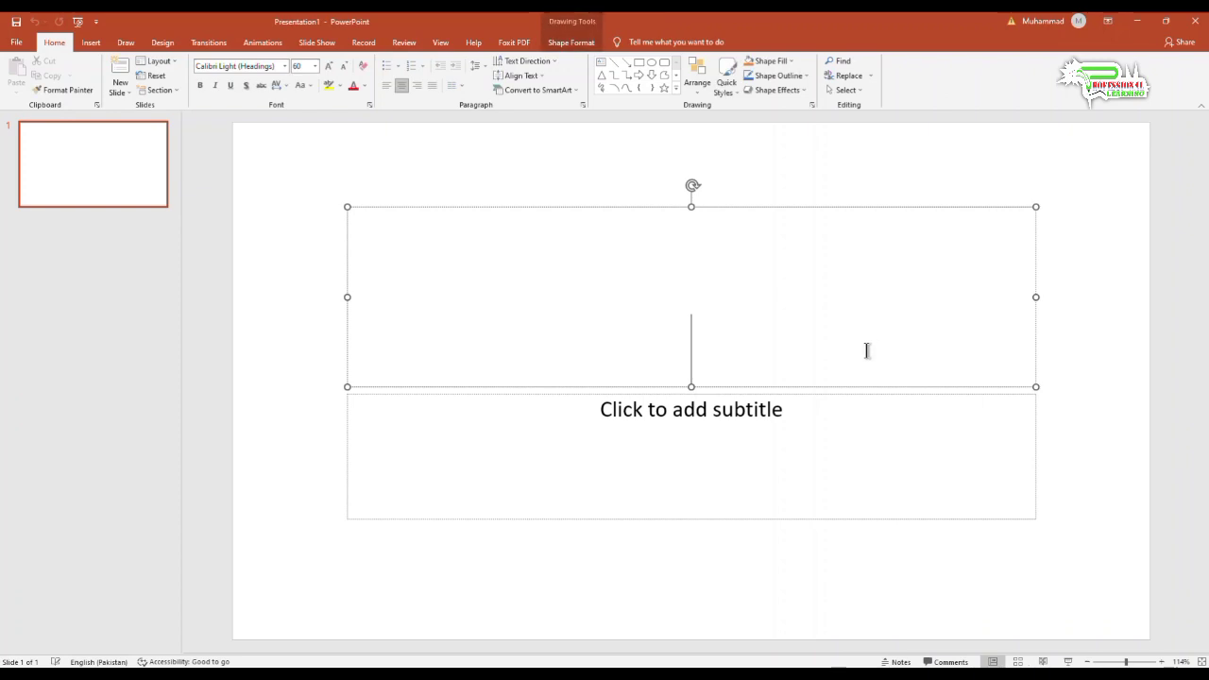
text(Pro)
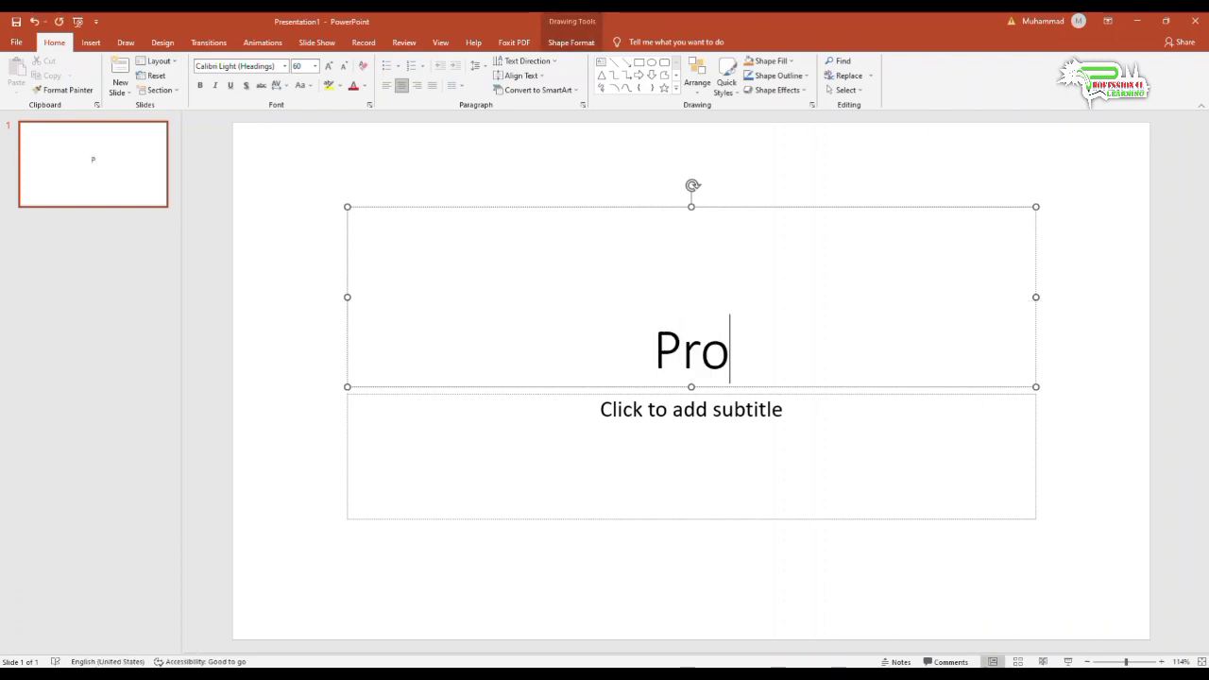
text(fessional )
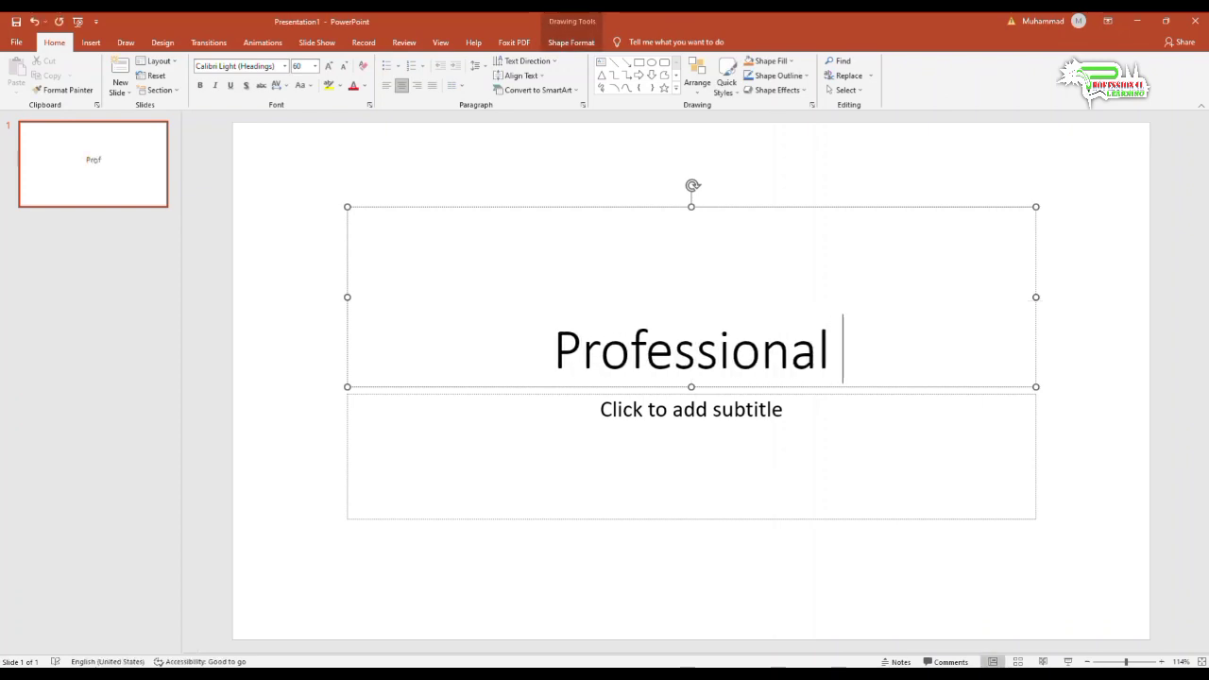
text(Learning)
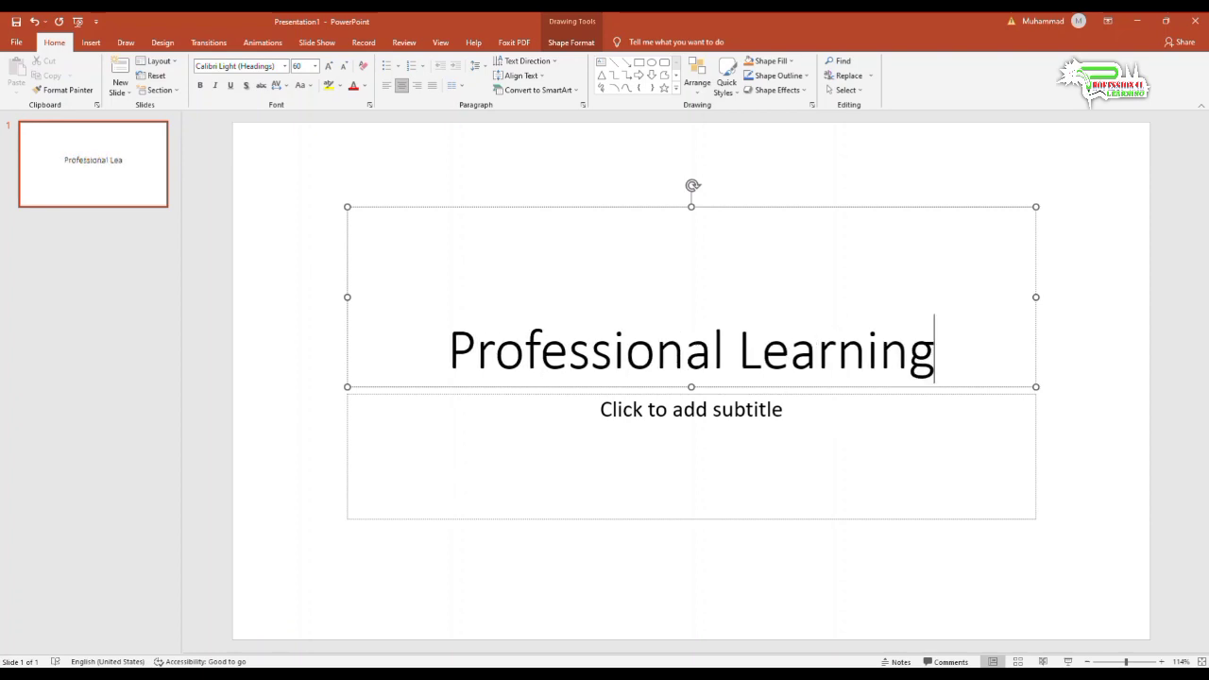
click(1073, 237)
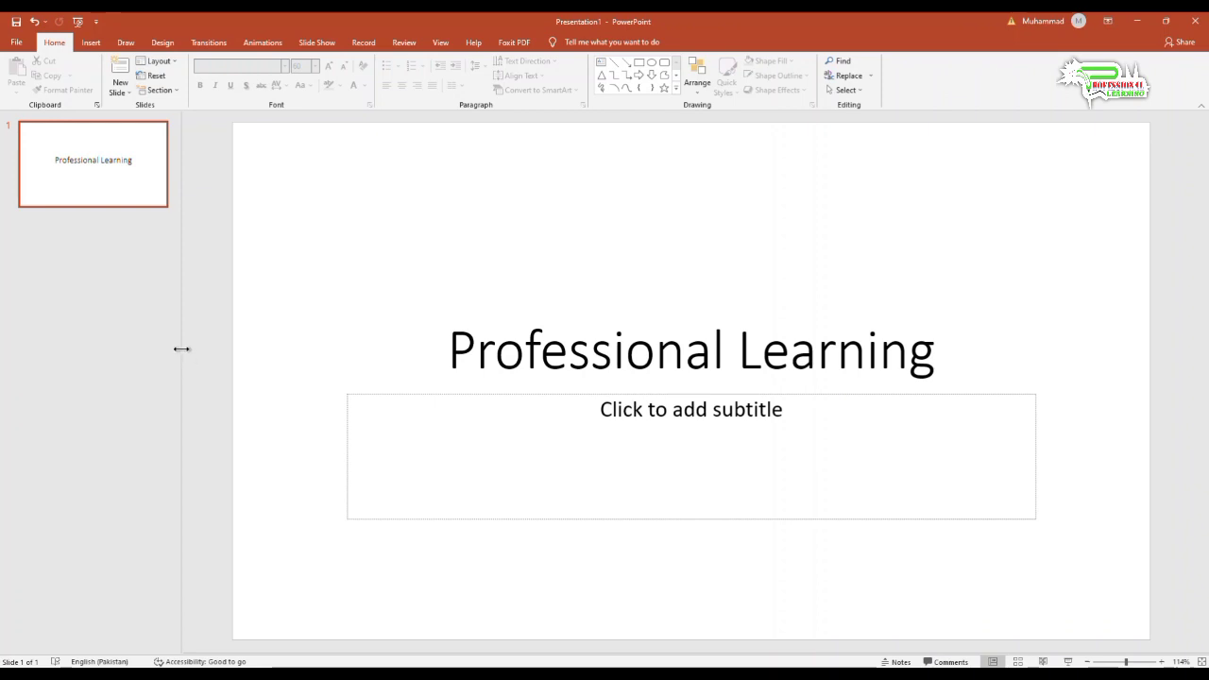
Resize, collapse and reopen the thumbnail pane, then adjust the slide zoom
drag(181, 348, 64, 332)
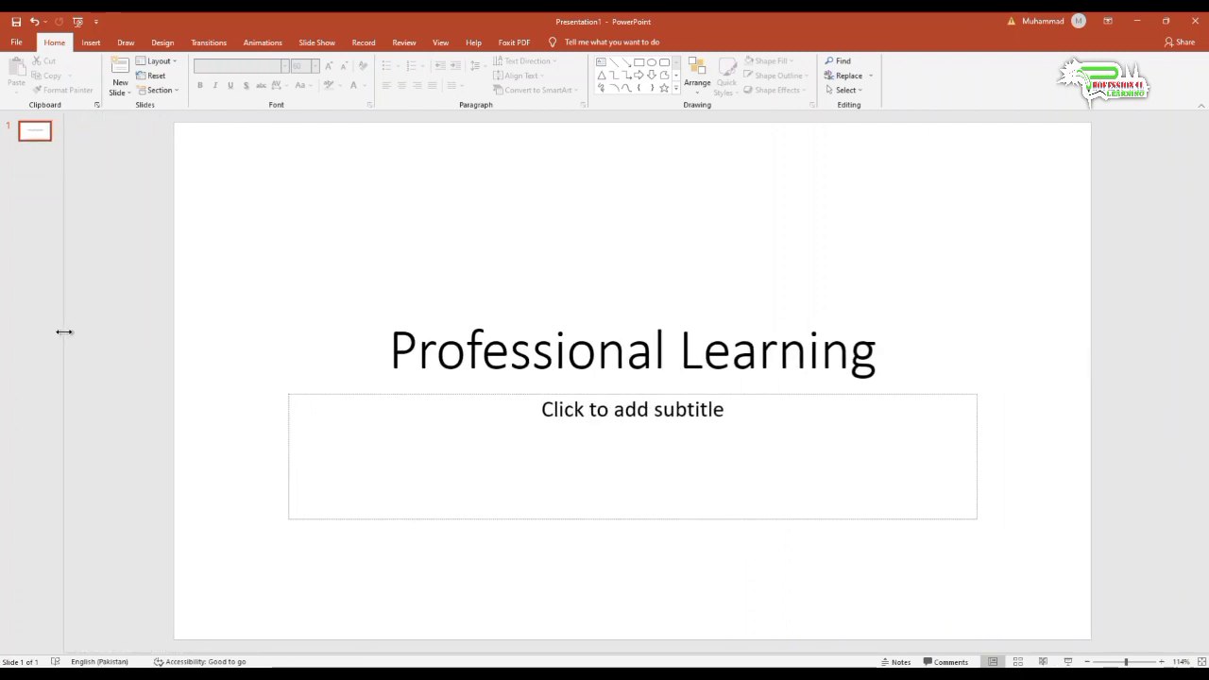
mouse_move(63, 332)
mouse_down()
mouse_move(152, 349)
mouse_move(62, 341)
mouse_up()
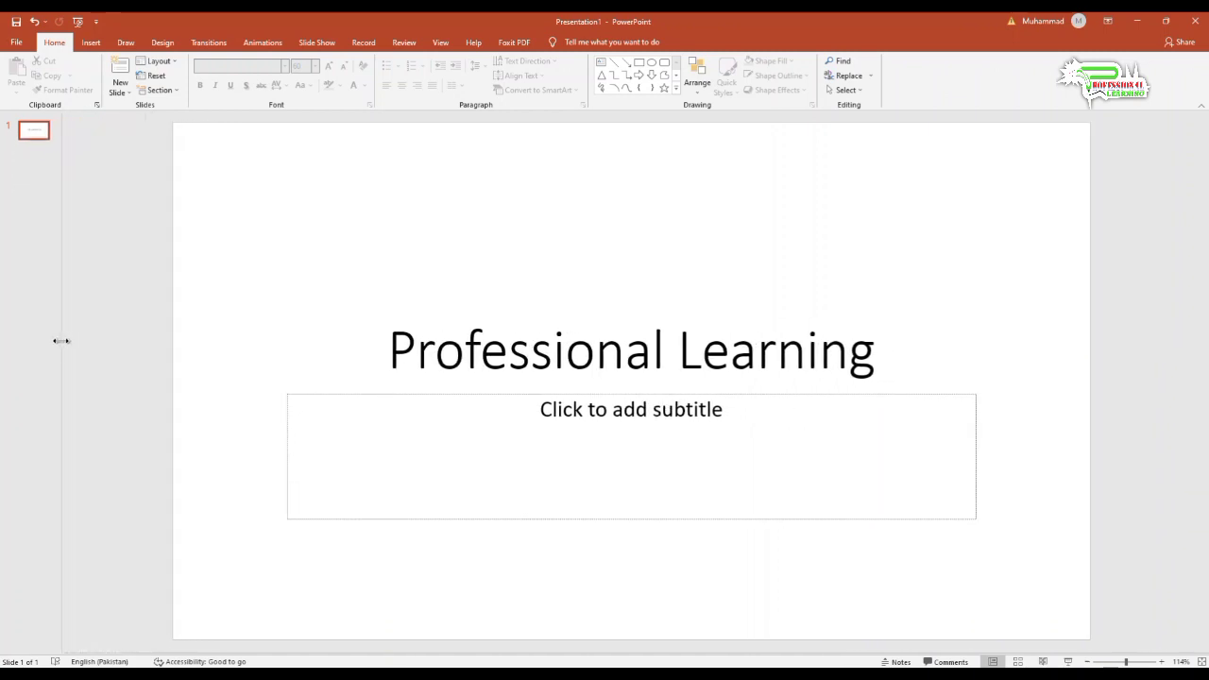
mouse_move(62, 341)
mouse_down()
mouse_move(271, 432)
mouse_move(13, 393)
mouse_up()
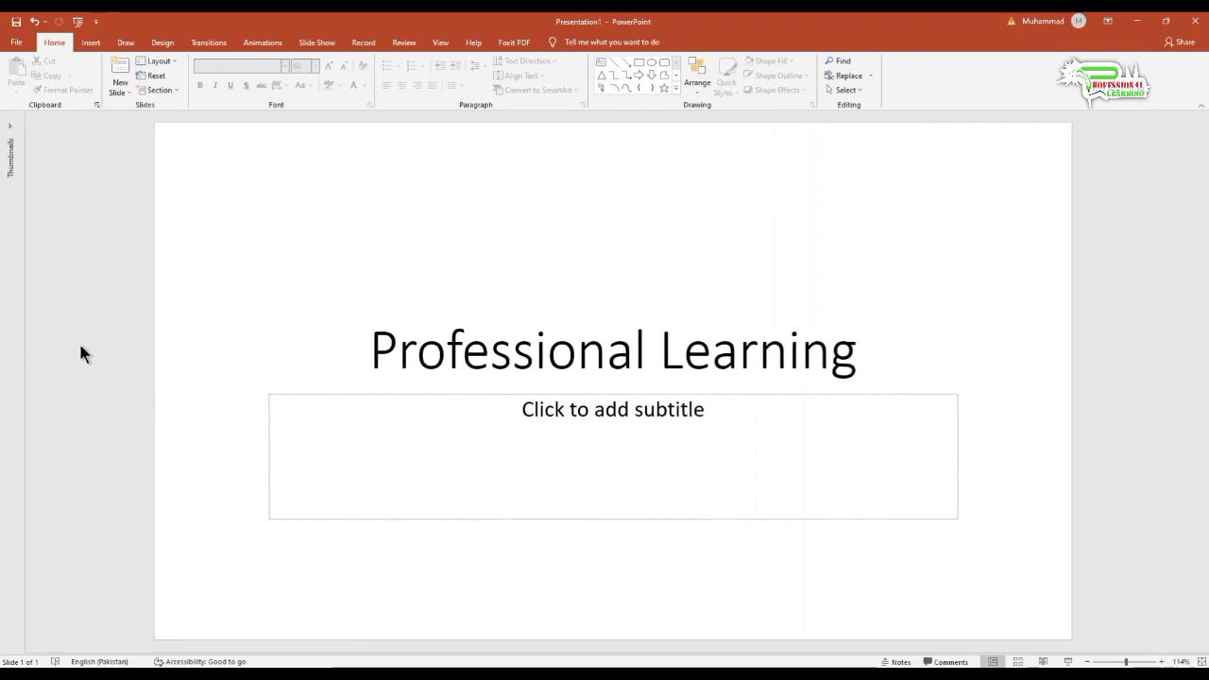
drag(25, 331, 171, 365)
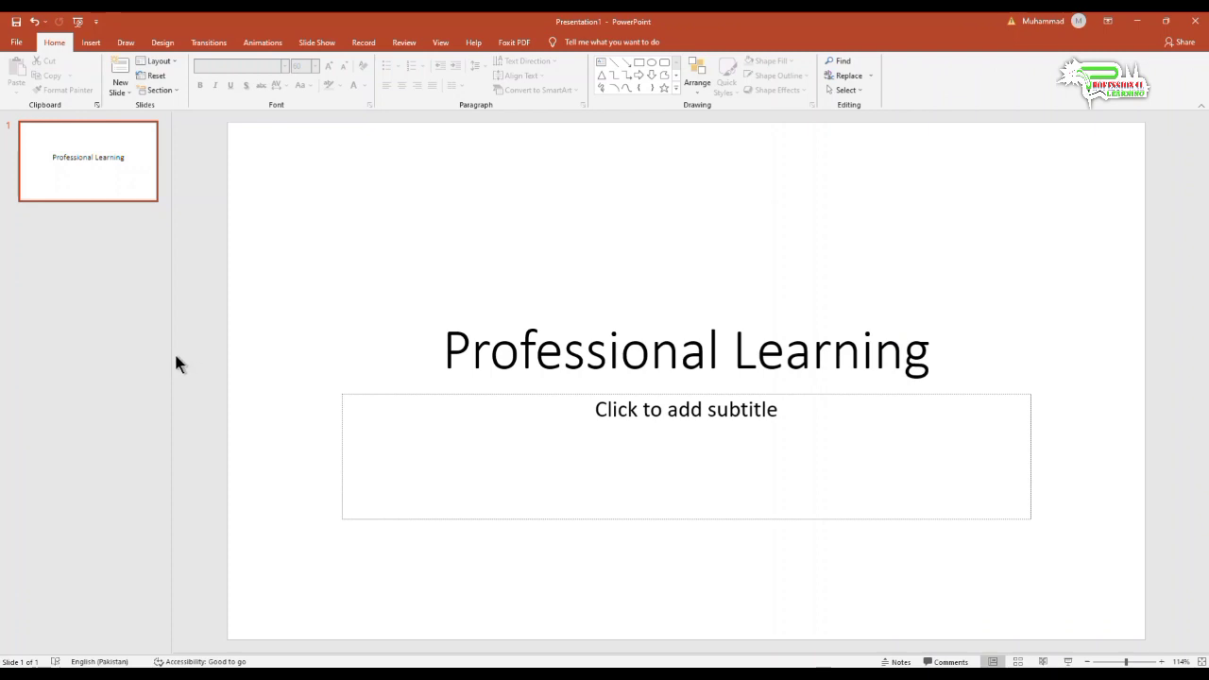
drag(173, 354, 16, 328)
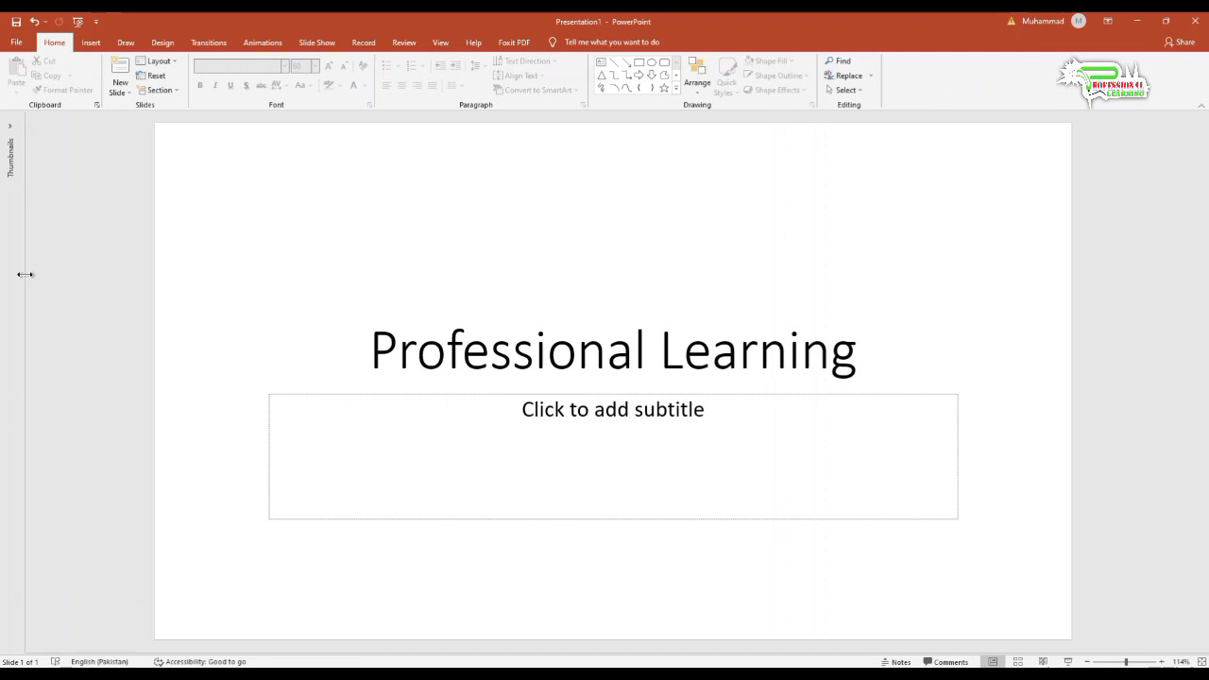
drag(26, 273, 154, 305)
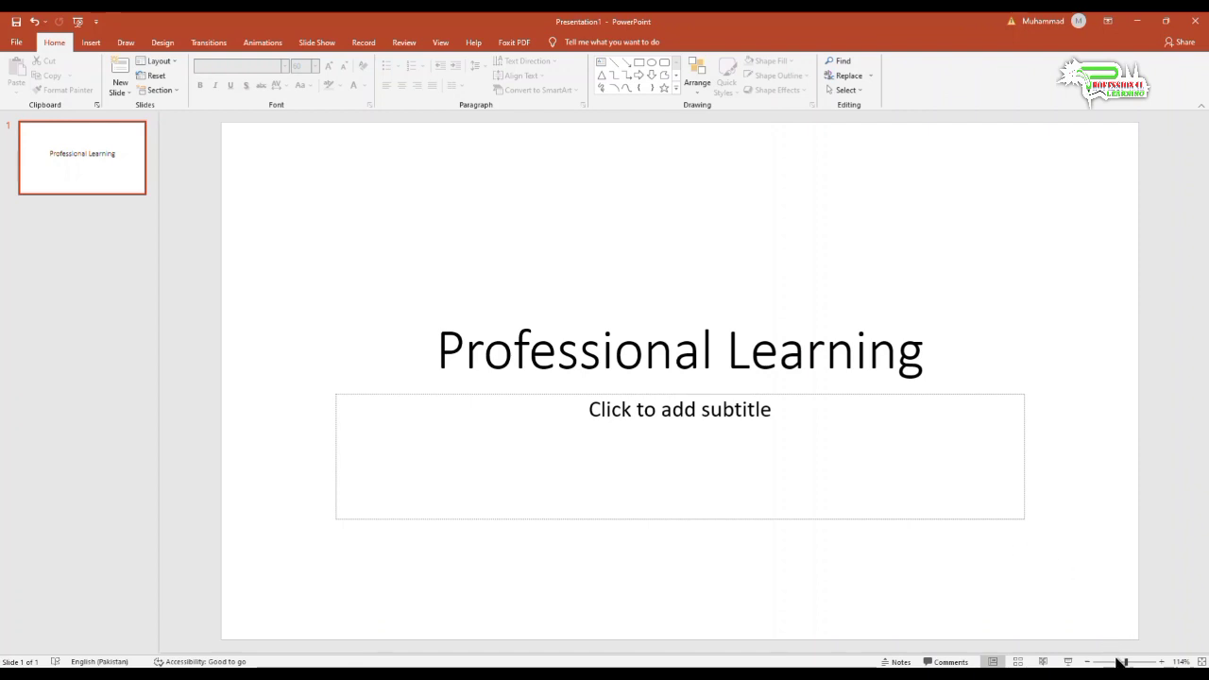
drag(1126, 663, 1120, 663)
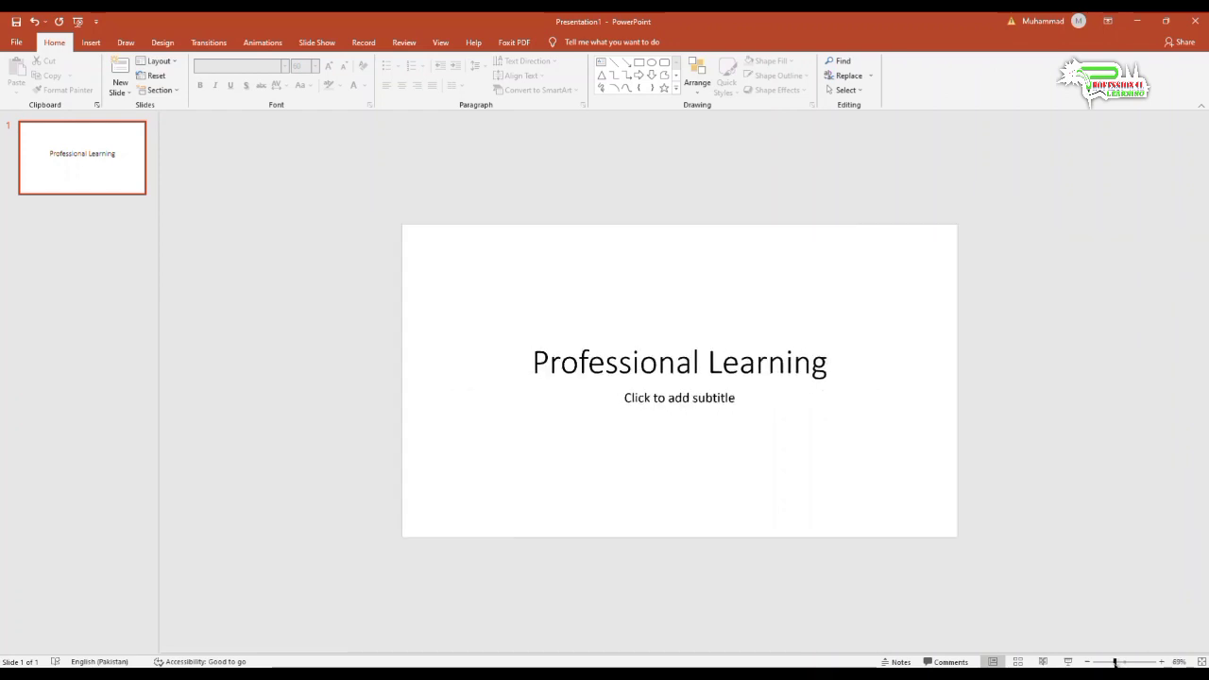
drag(1120, 663, 1107, 663)
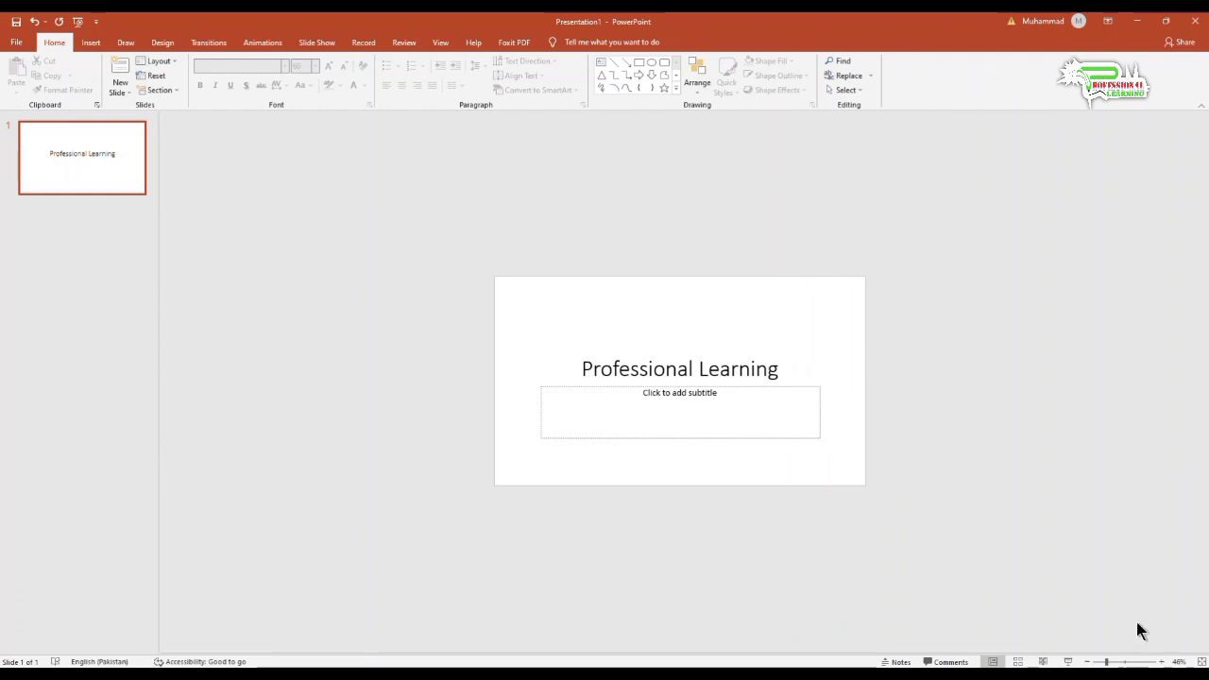
key(F5)
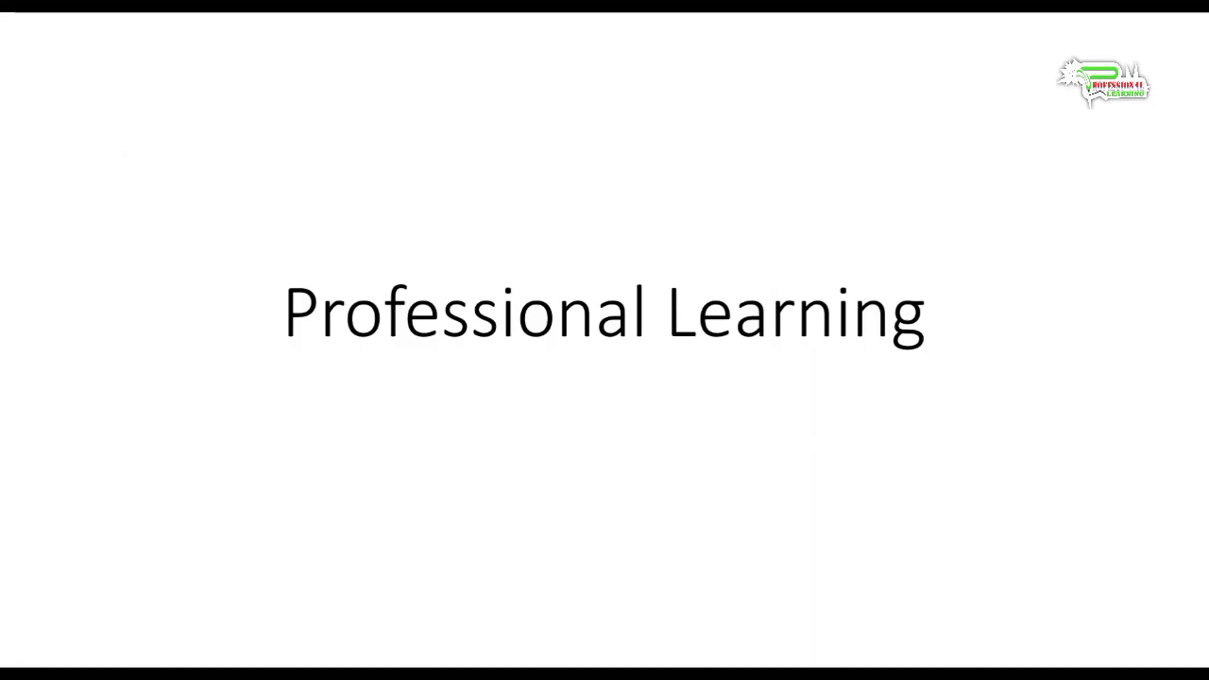
key(Escape)
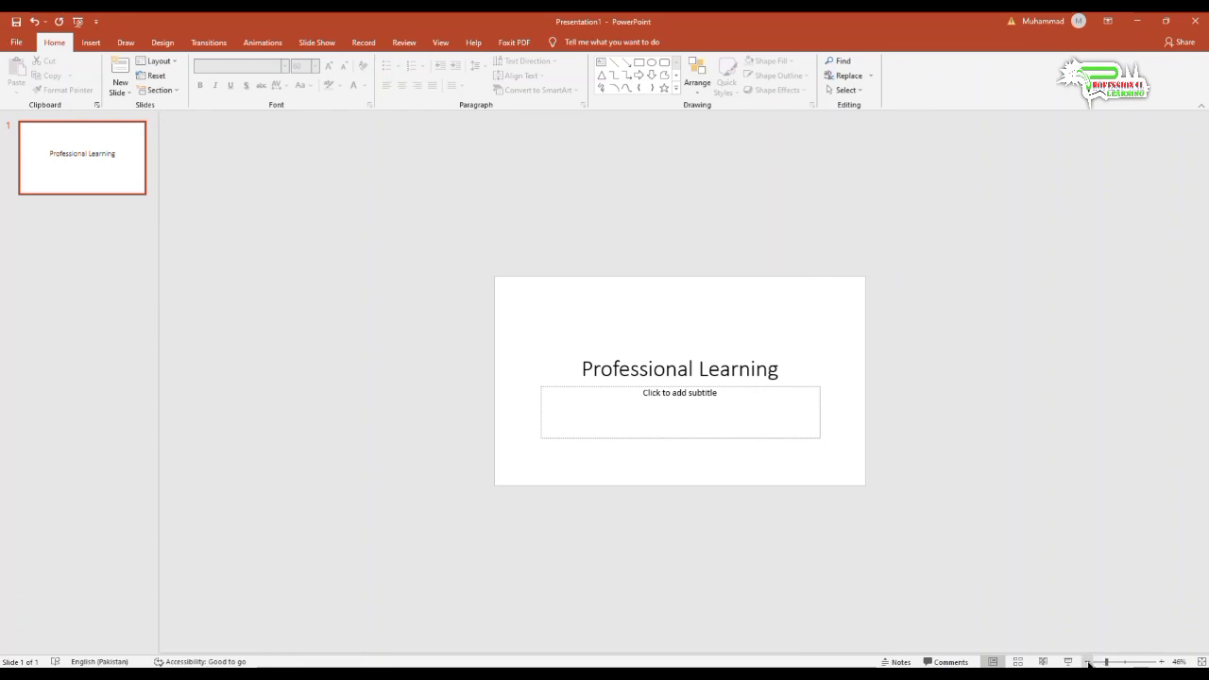
drag(1116, 664, 1129, 665)
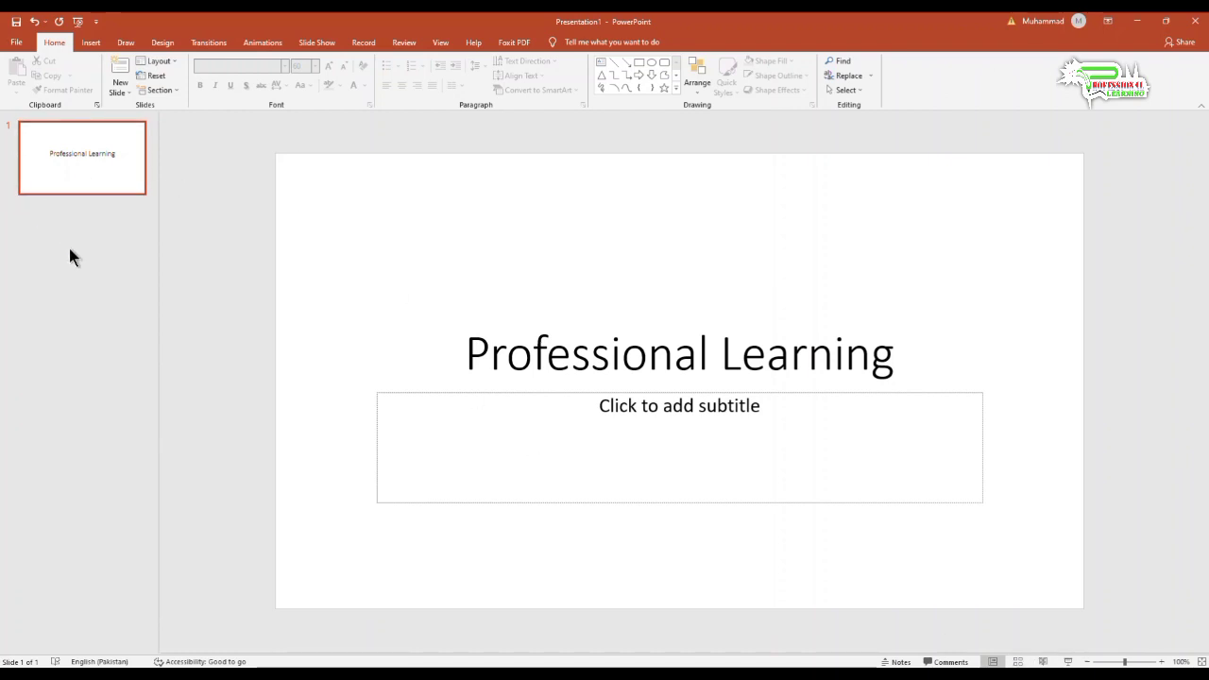
Insert Comparison, Title and Content, and Section Header slides, then reselect slide 1
click(121, 92)
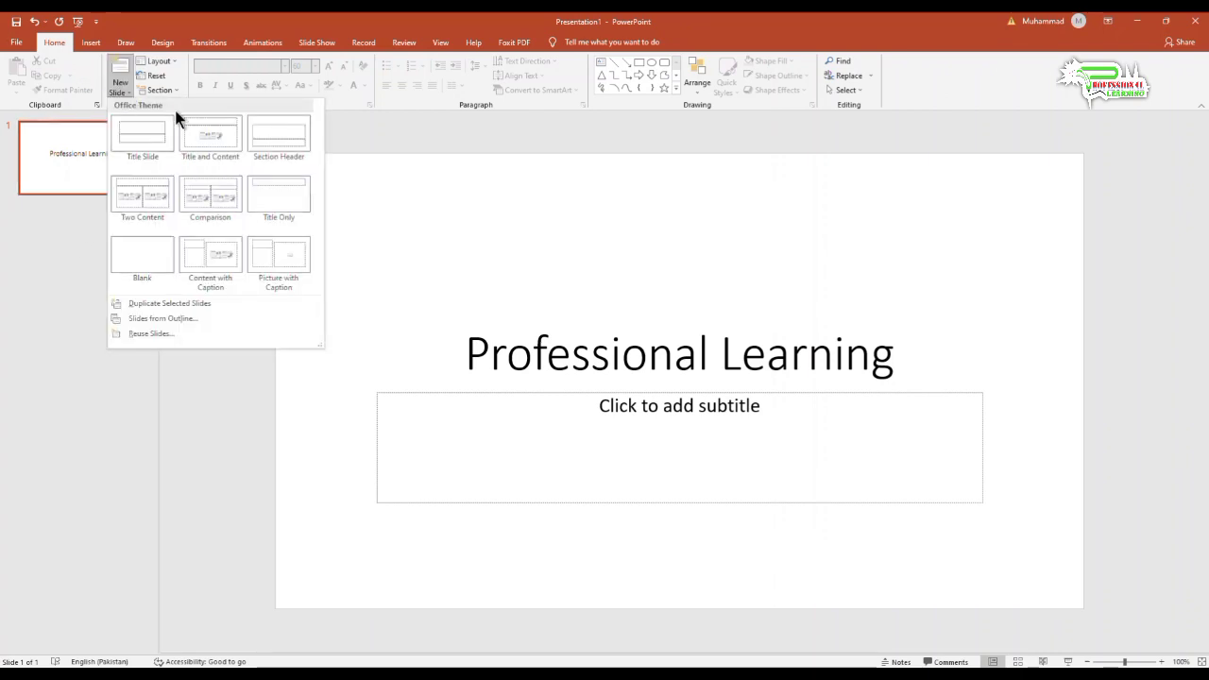
click(231, 178)
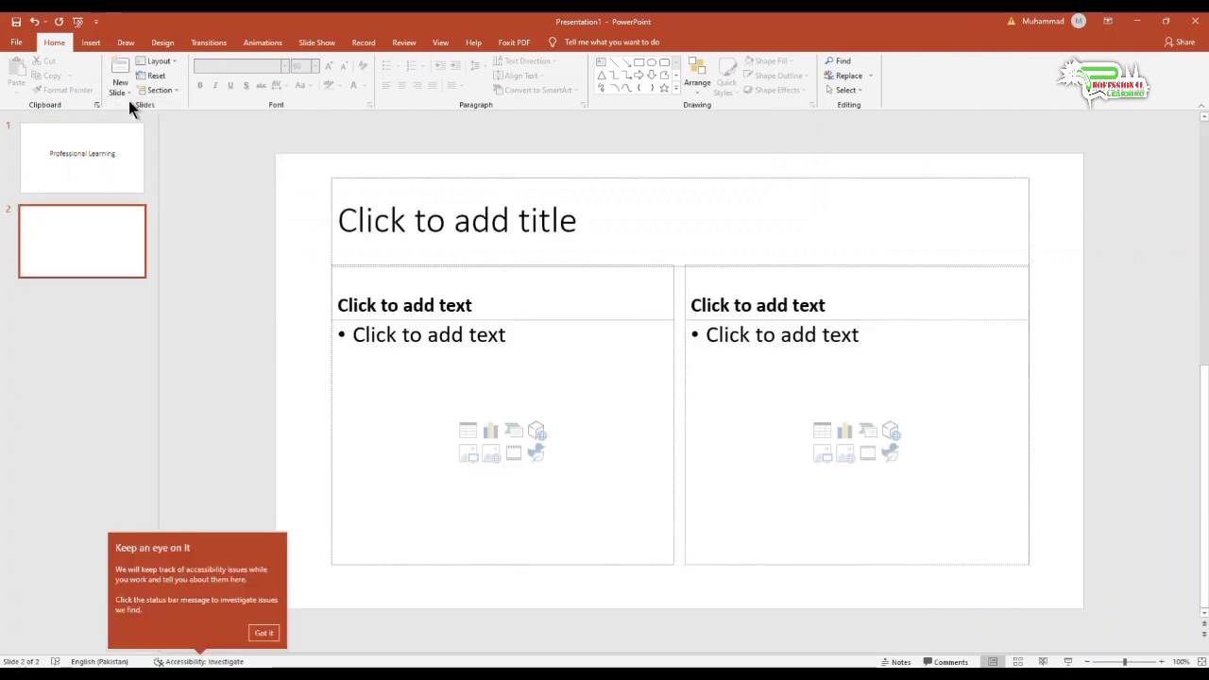
click(217, 147)
click(120, 92)
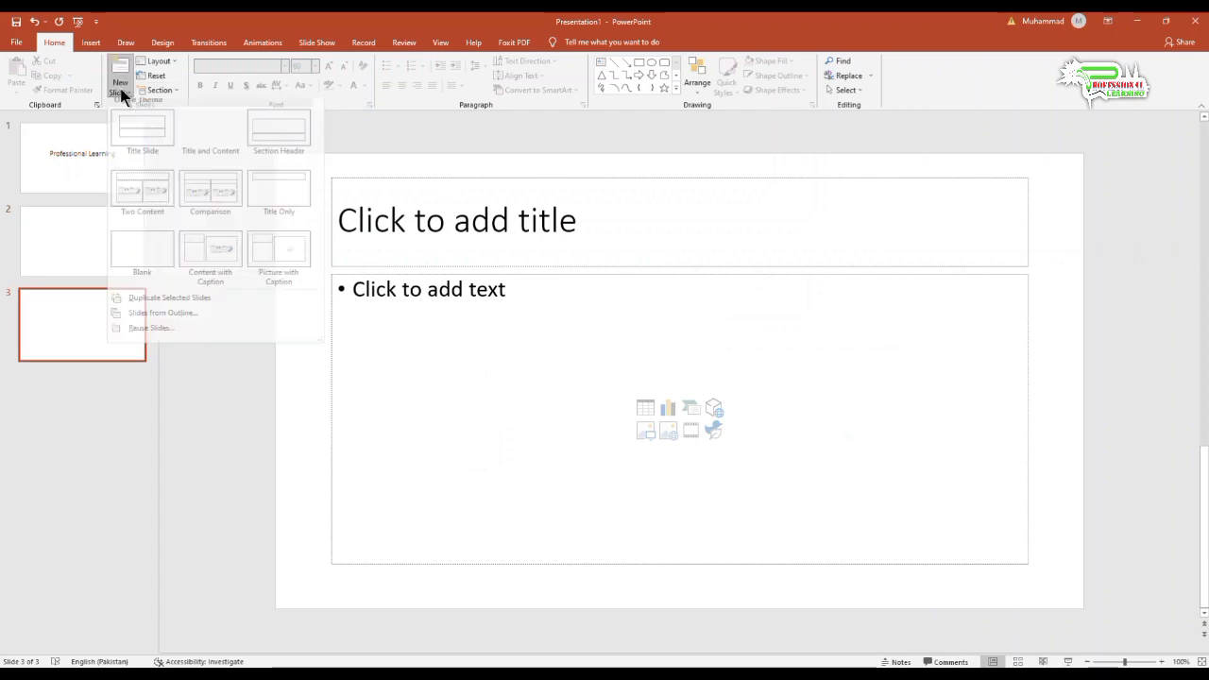
click(262, 139)
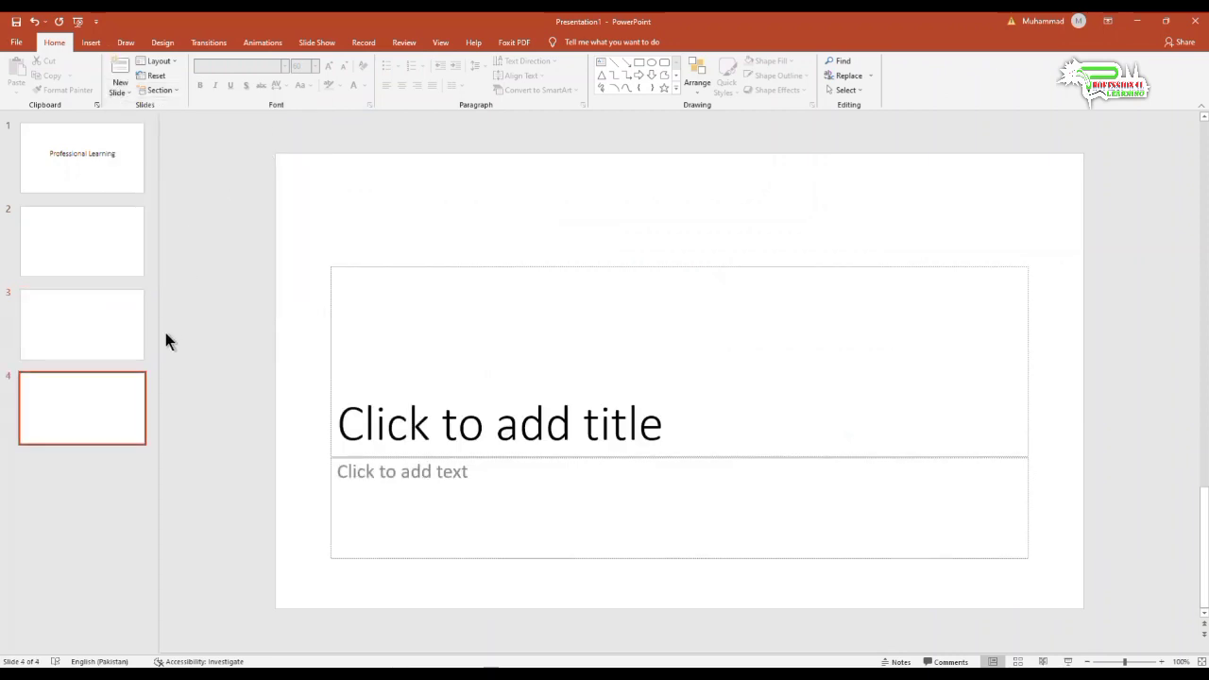
click(104, 487)
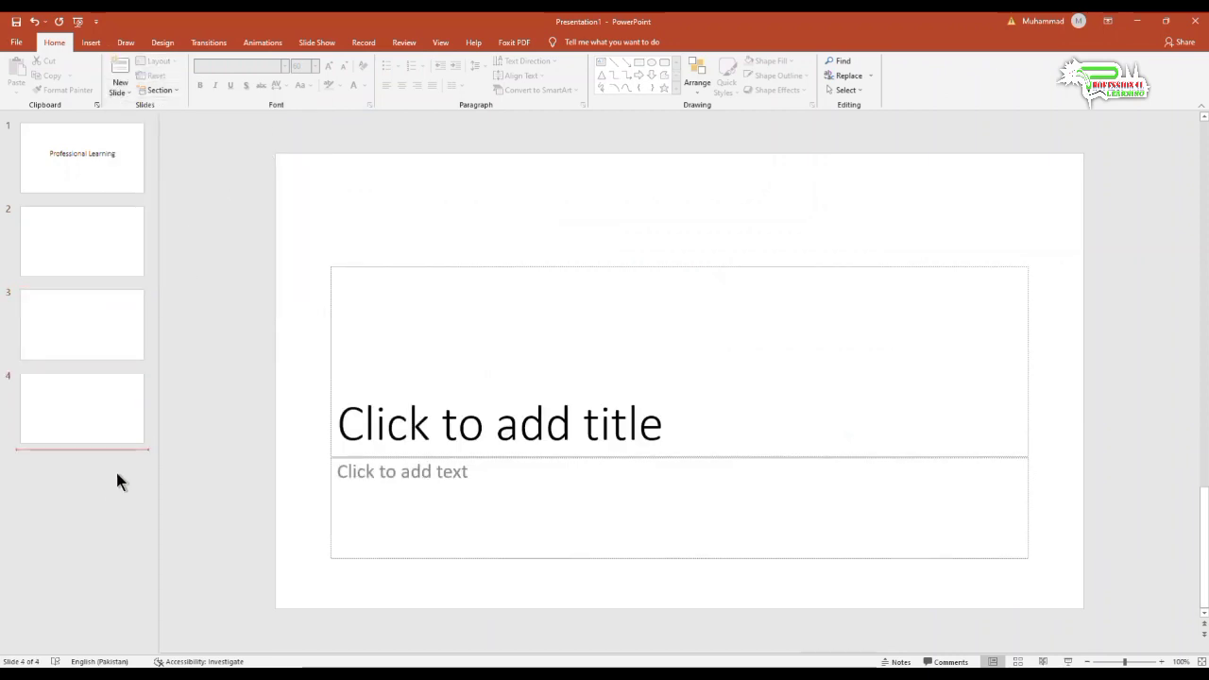
click(86, 179)
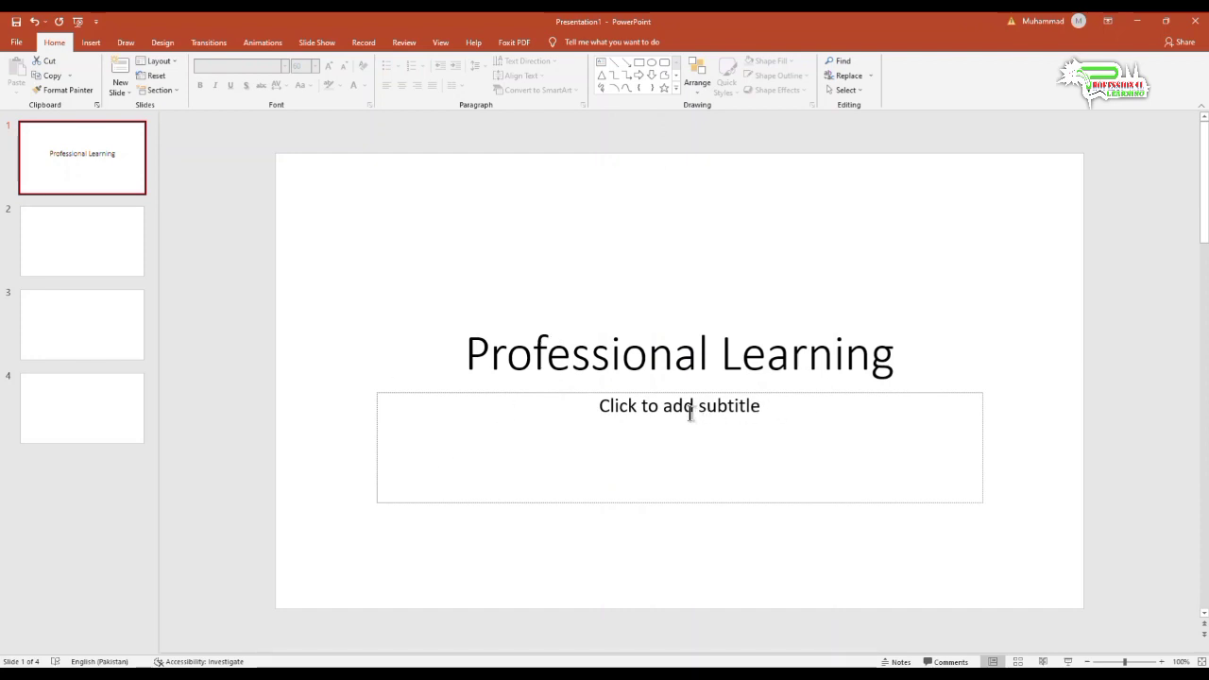
click(1017, 662)
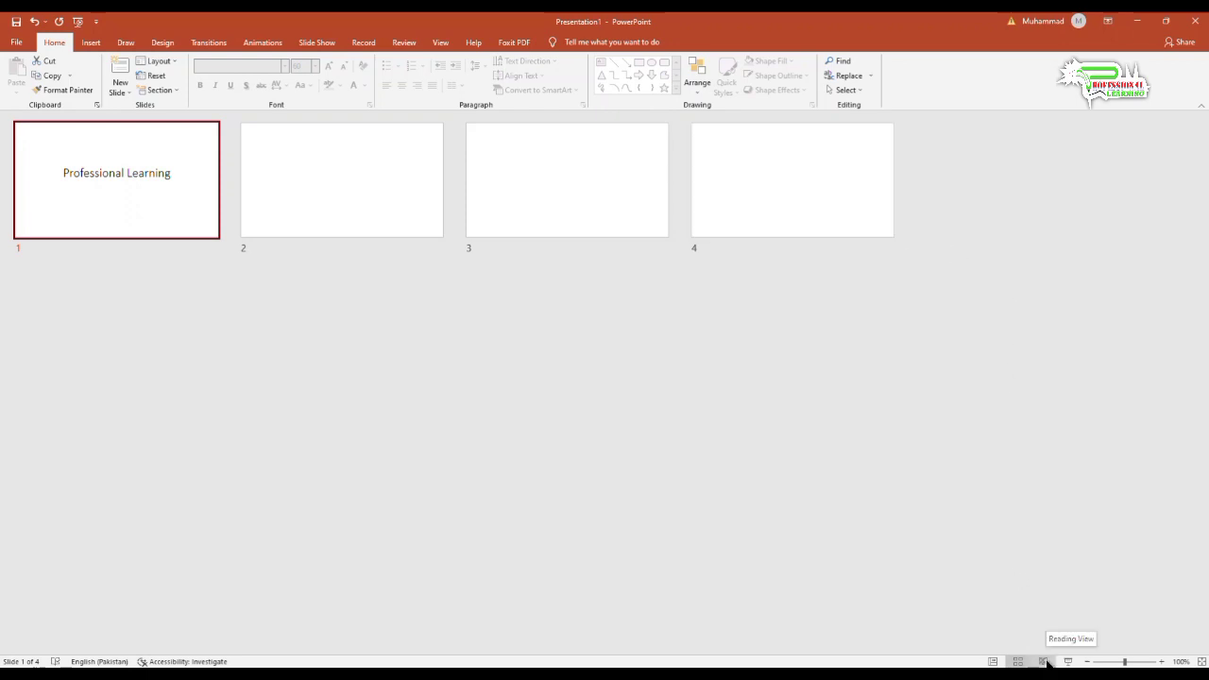
click(994, 661)
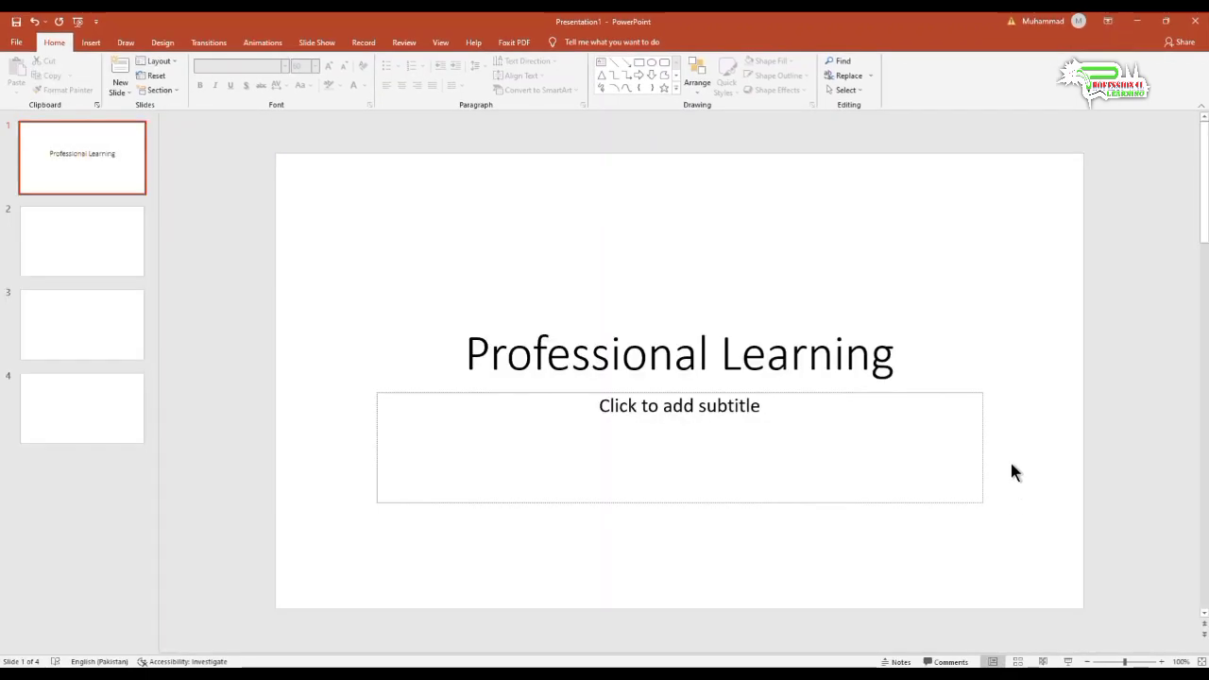
click(1044, 663)
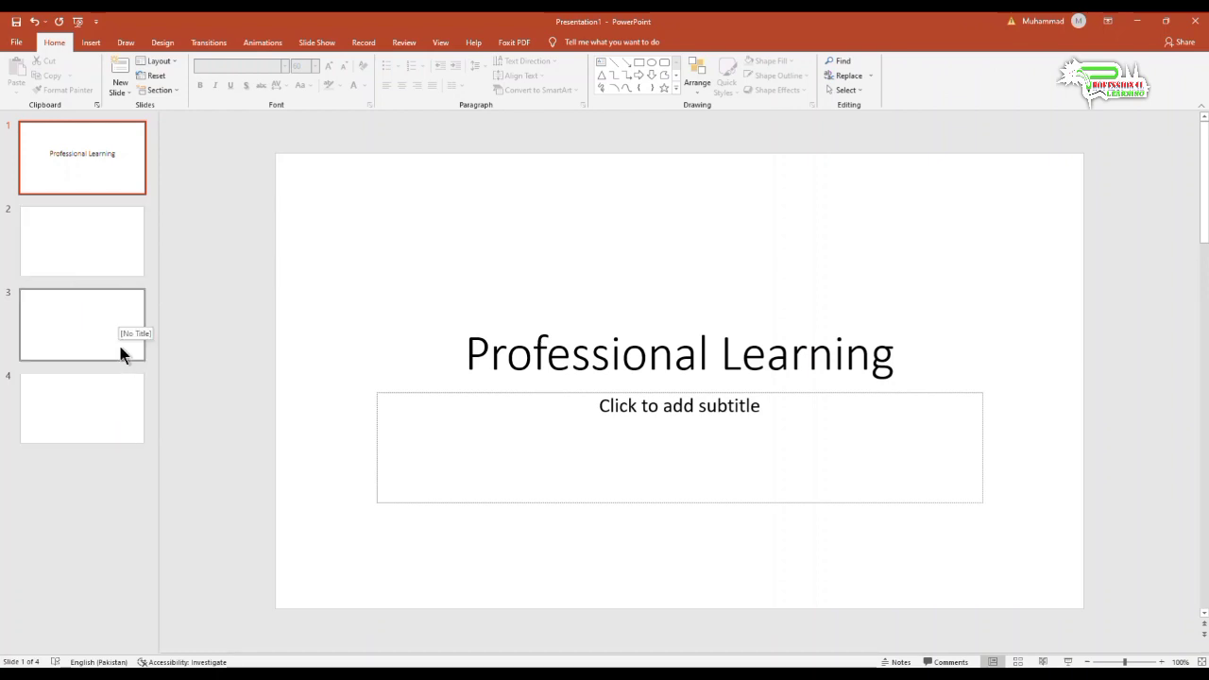
Select slide 4 and delete slides 4, 3 and 2 in turn
click(95, 414)
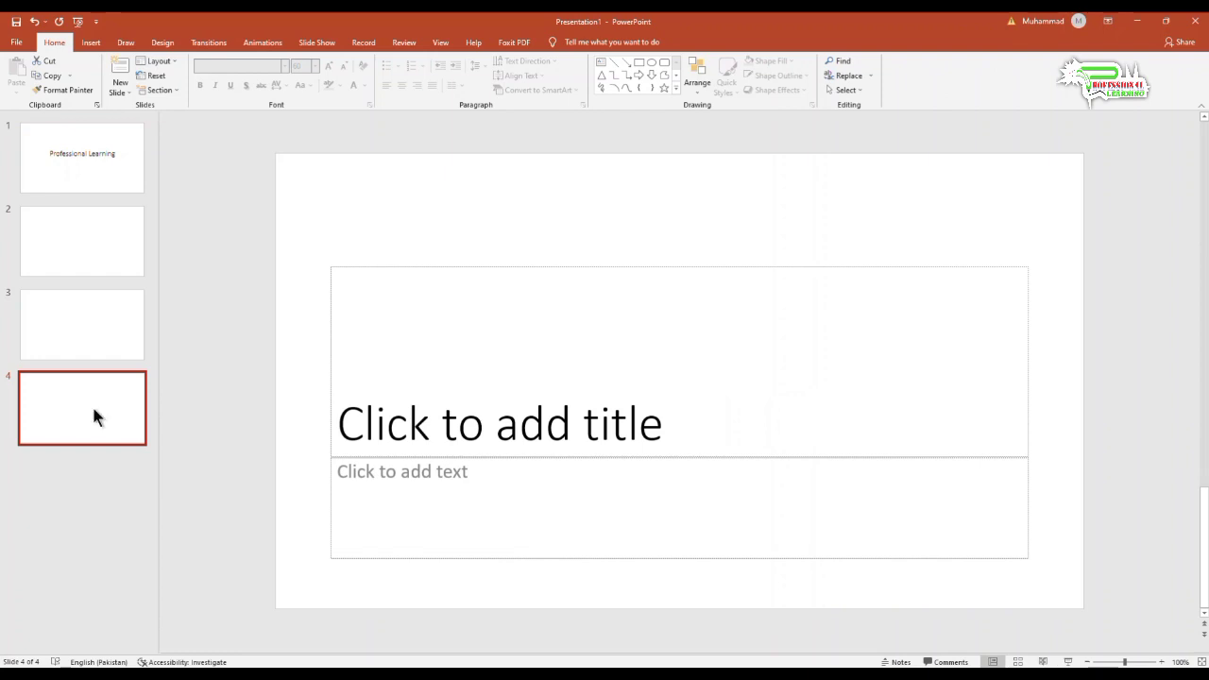
key(Delete)
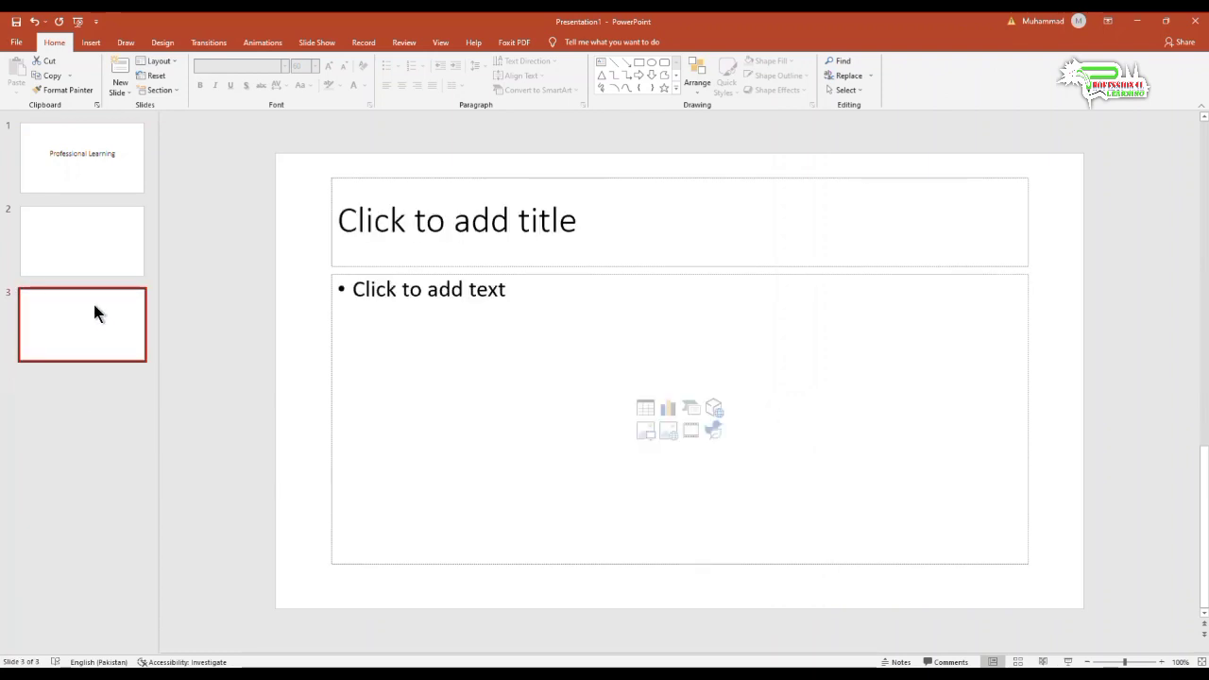
key(Delete)
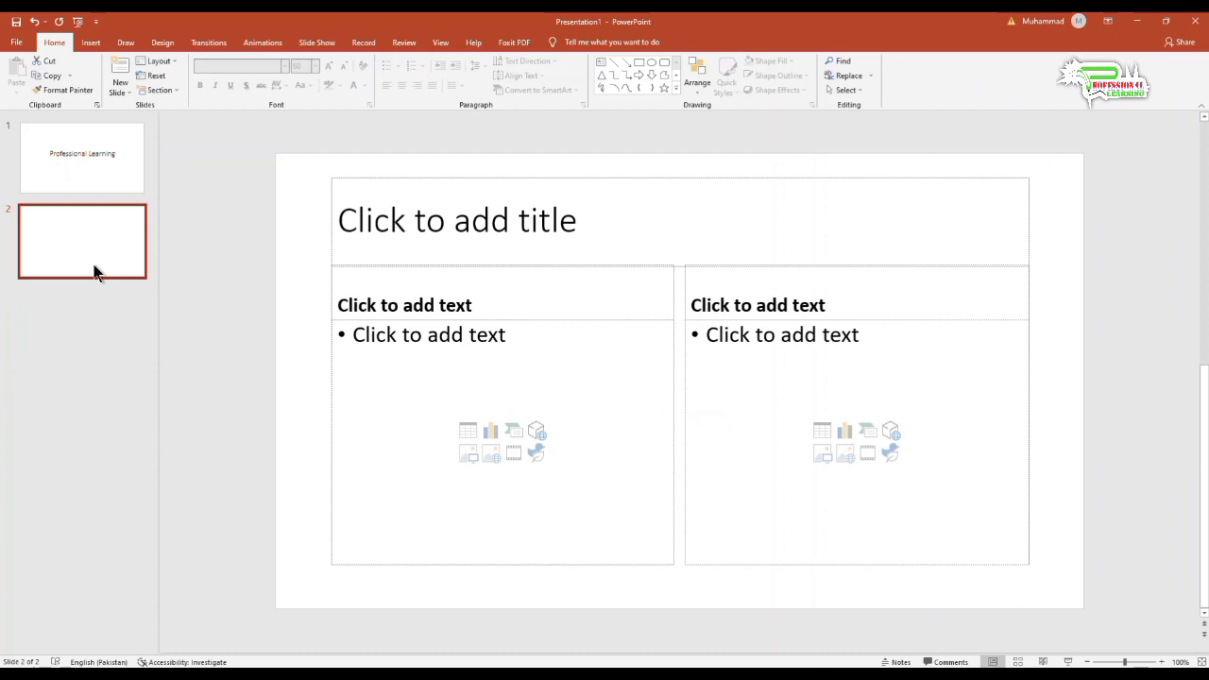
key(Delete)
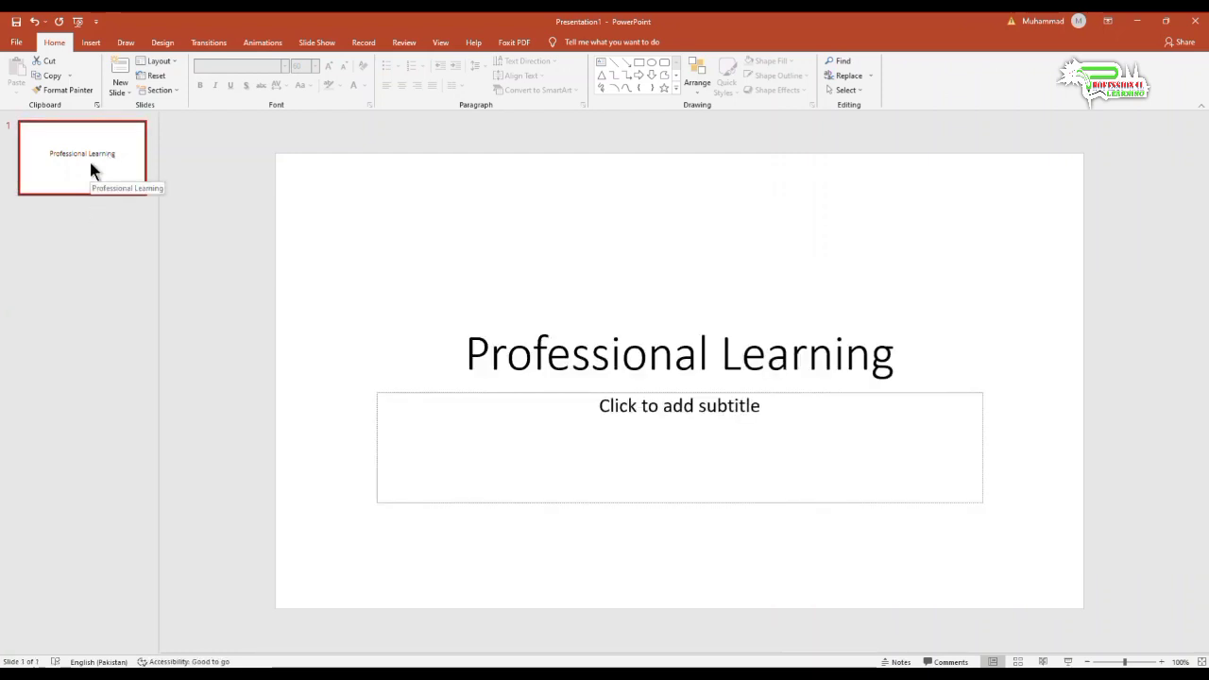
Erase the 'Professional Learning' text from slide 1's title placeholder
click(508, 361)
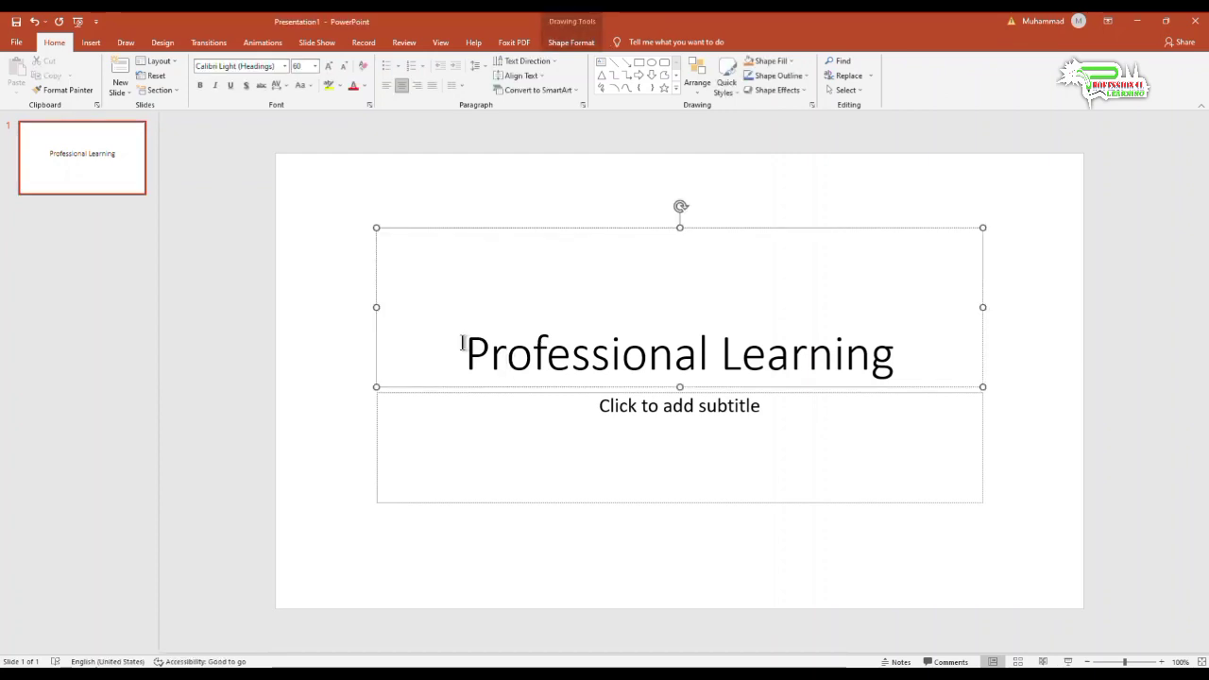
drag(463, 350, 870, 351)
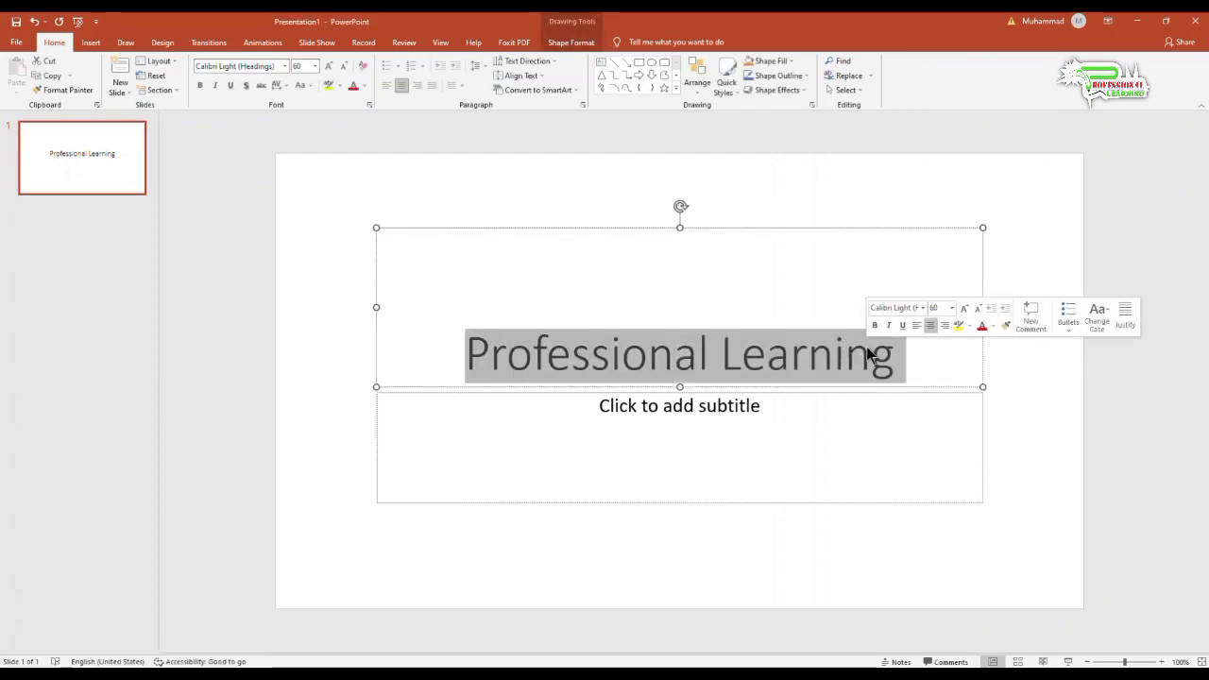
key(Delete)
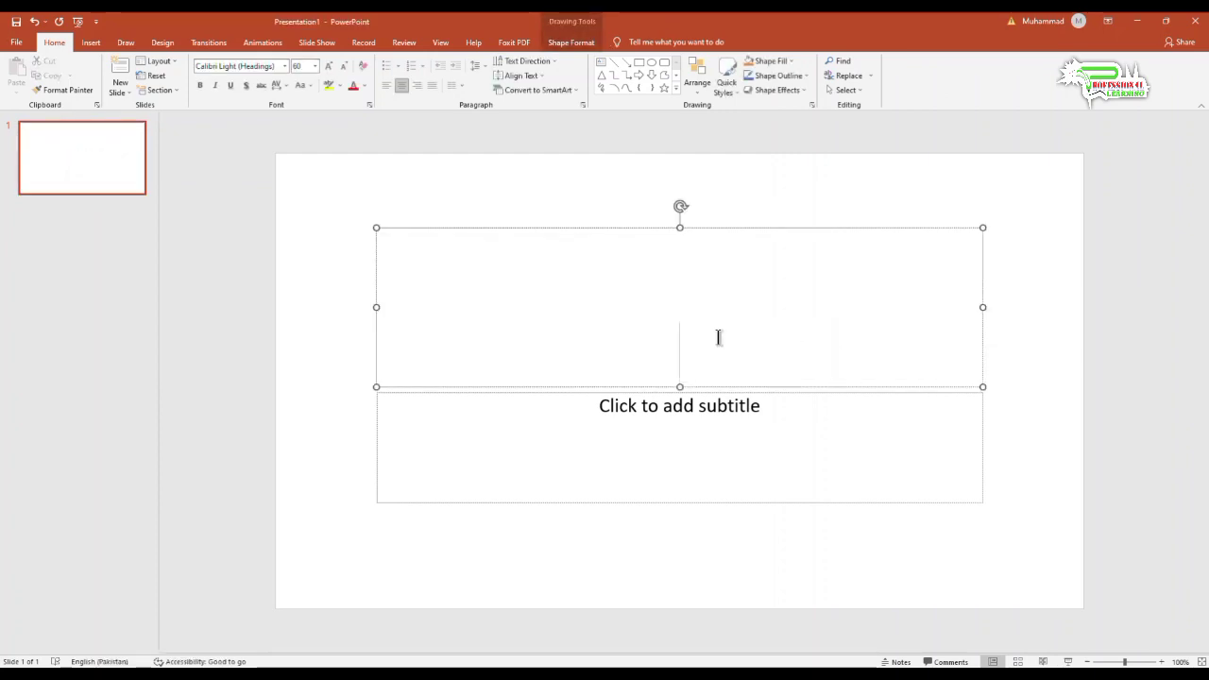
click(314, 324)
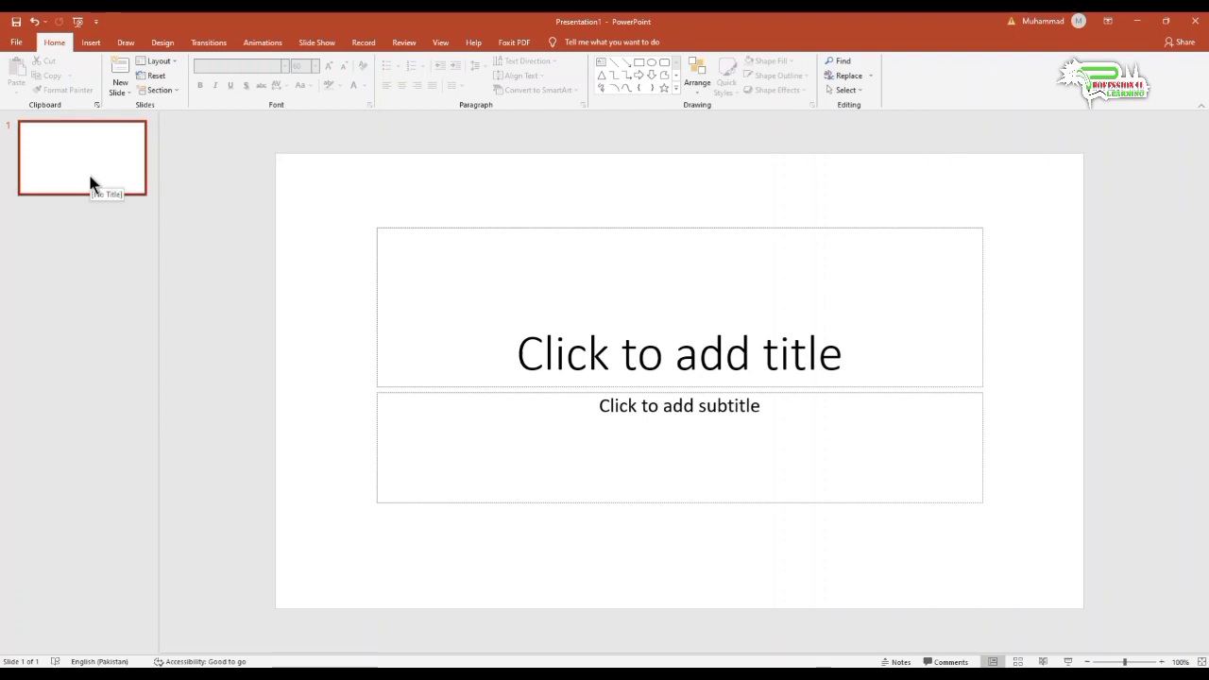
click(120, 95)
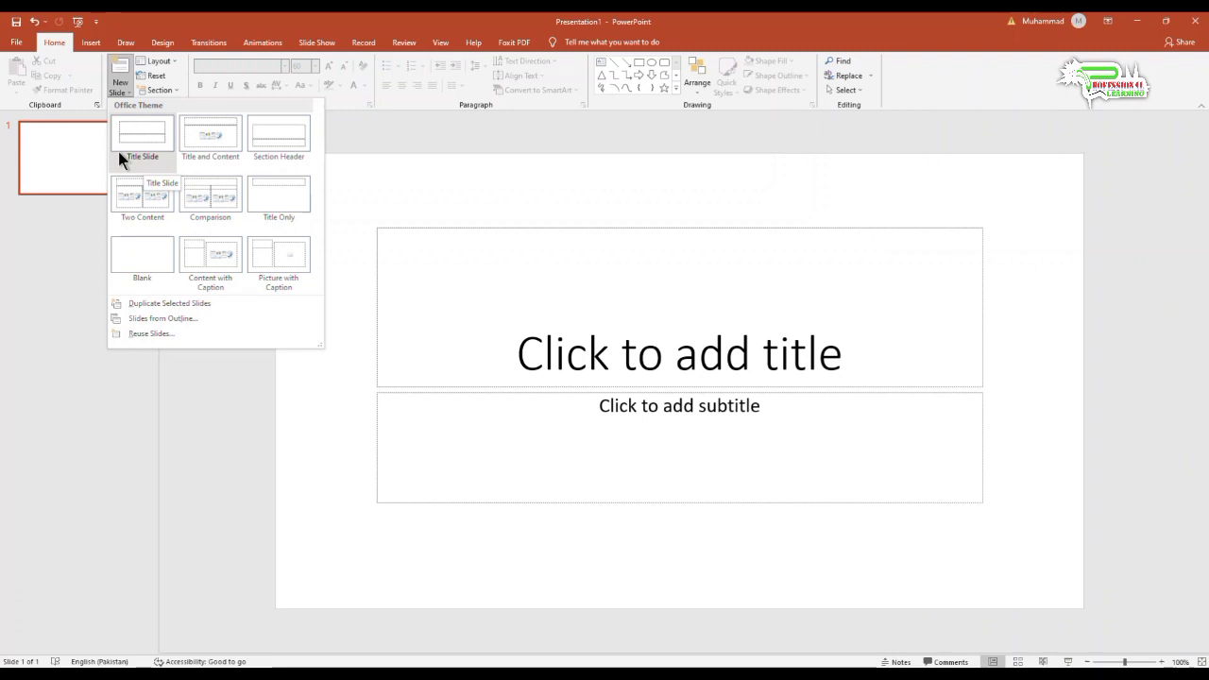
click(43, 274)
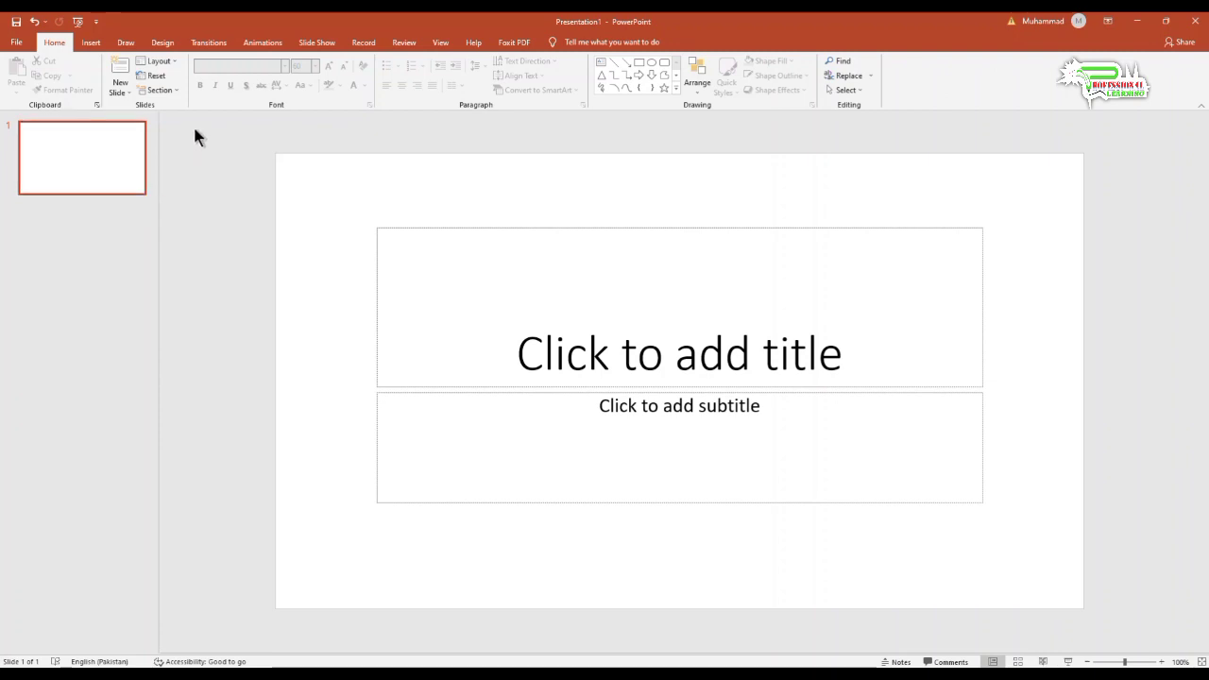
click(121, 92)
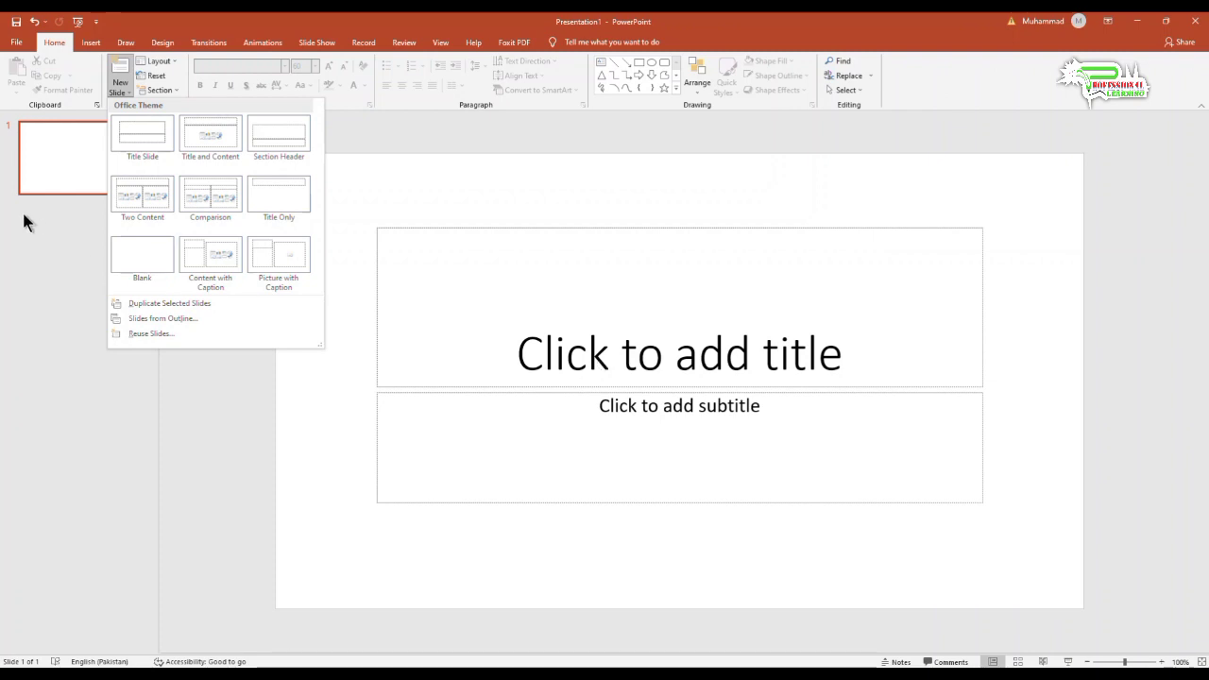
click(66, 189)
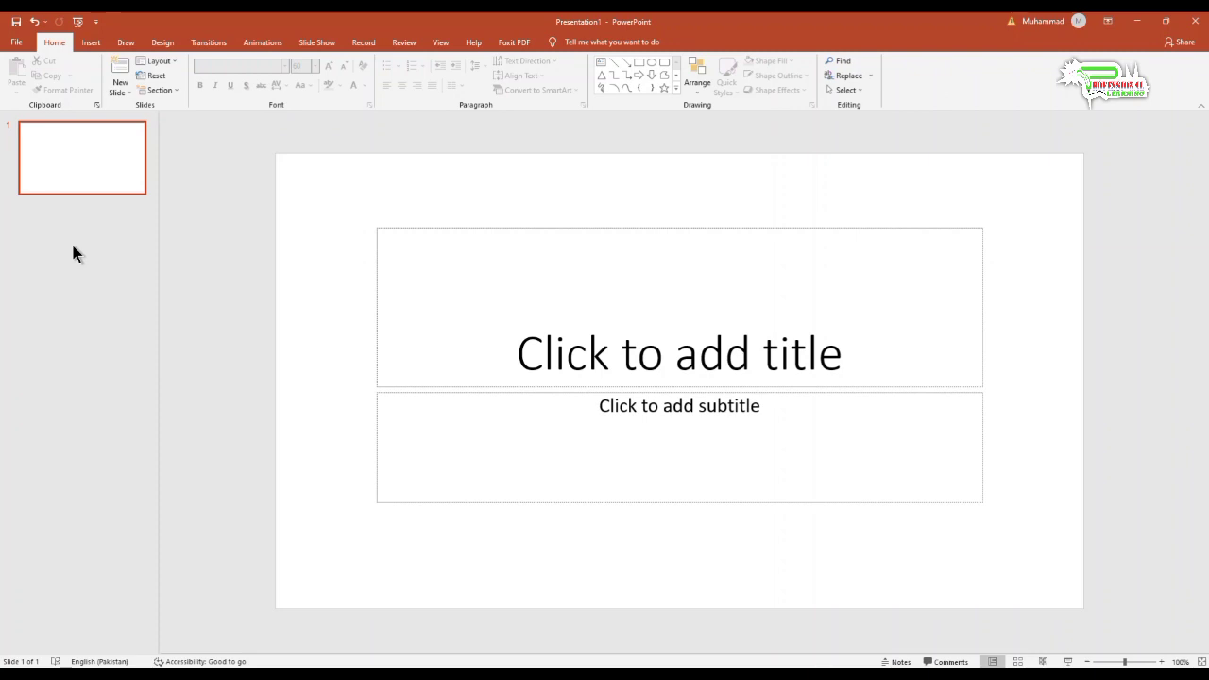
Insert a Title and Content slide after slide 1 via its thumbnail's right-click menu
right_click(77, 171)
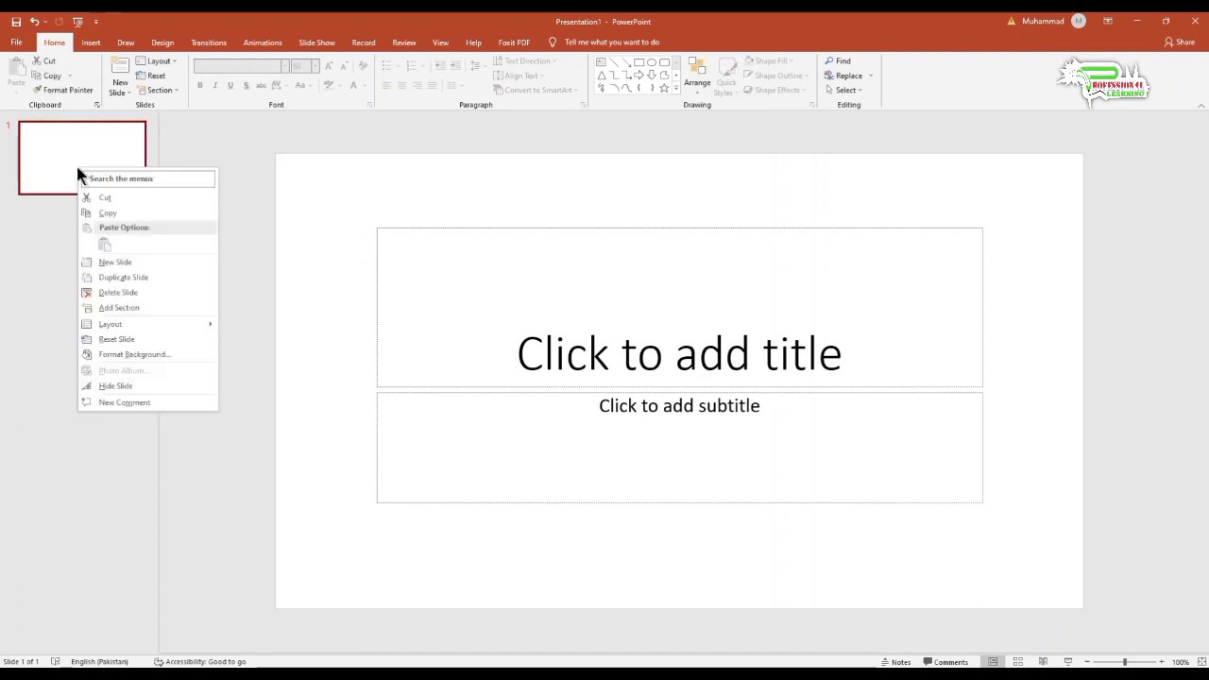
click(117, 263)
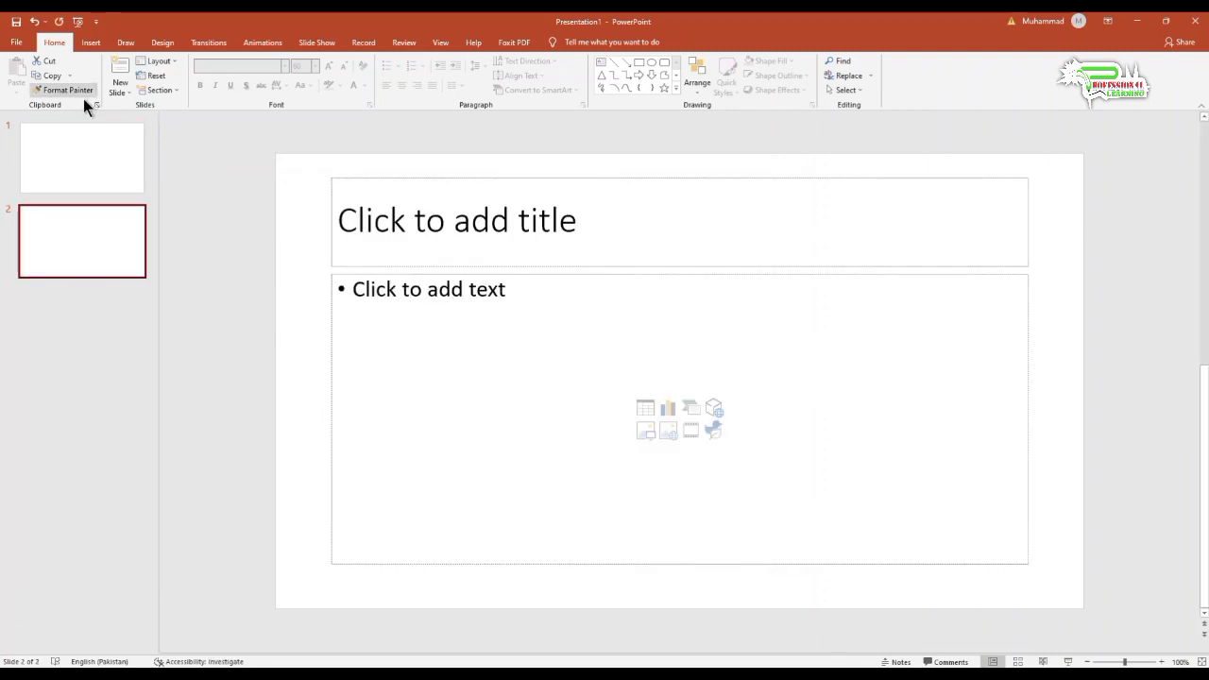
click(83, 146)
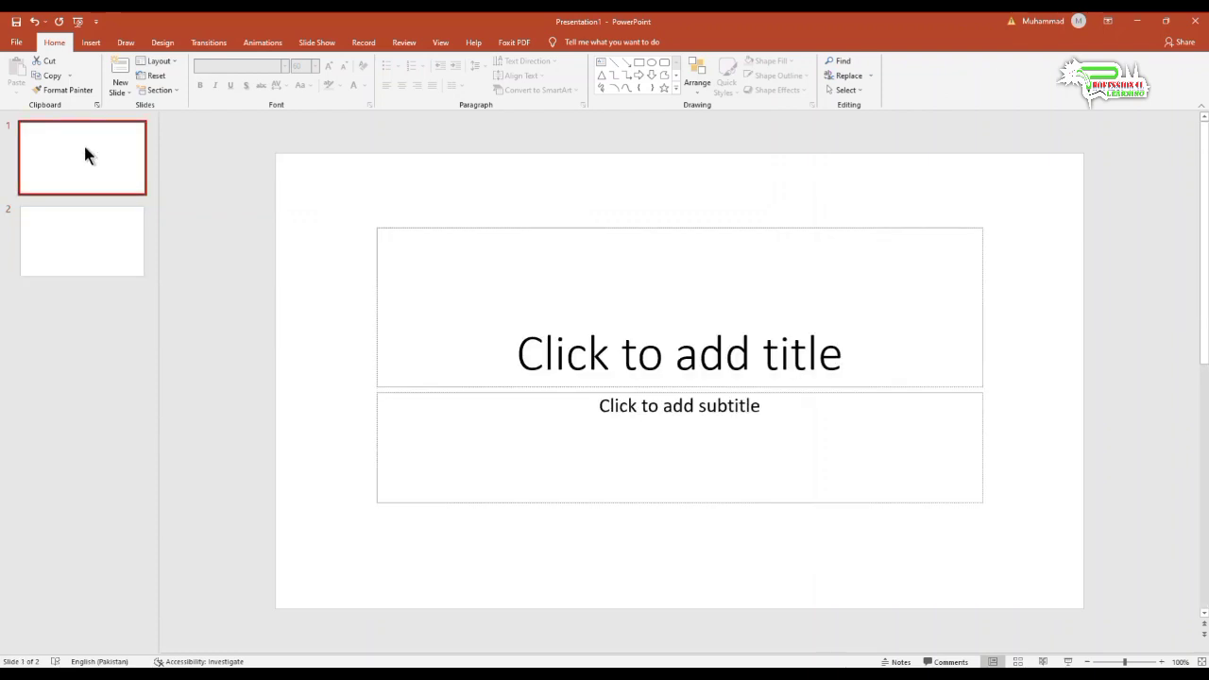
click(86, 242)
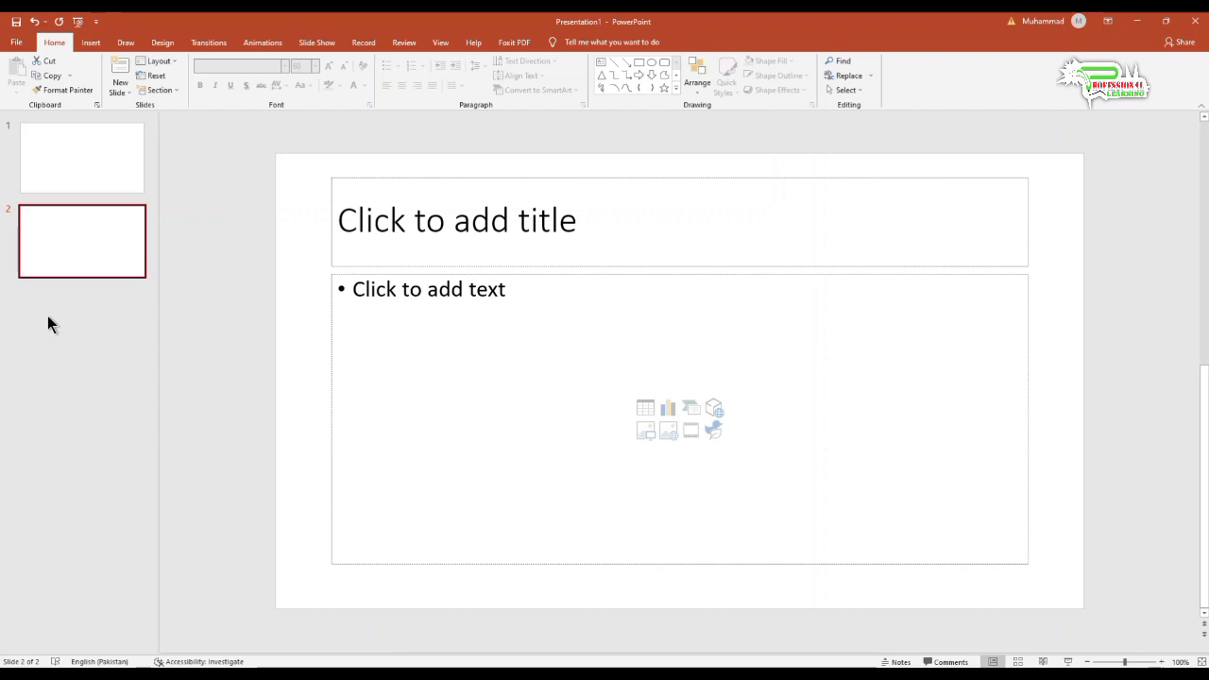
Add a third slide with Ctrl+M
right_click(78, 264)
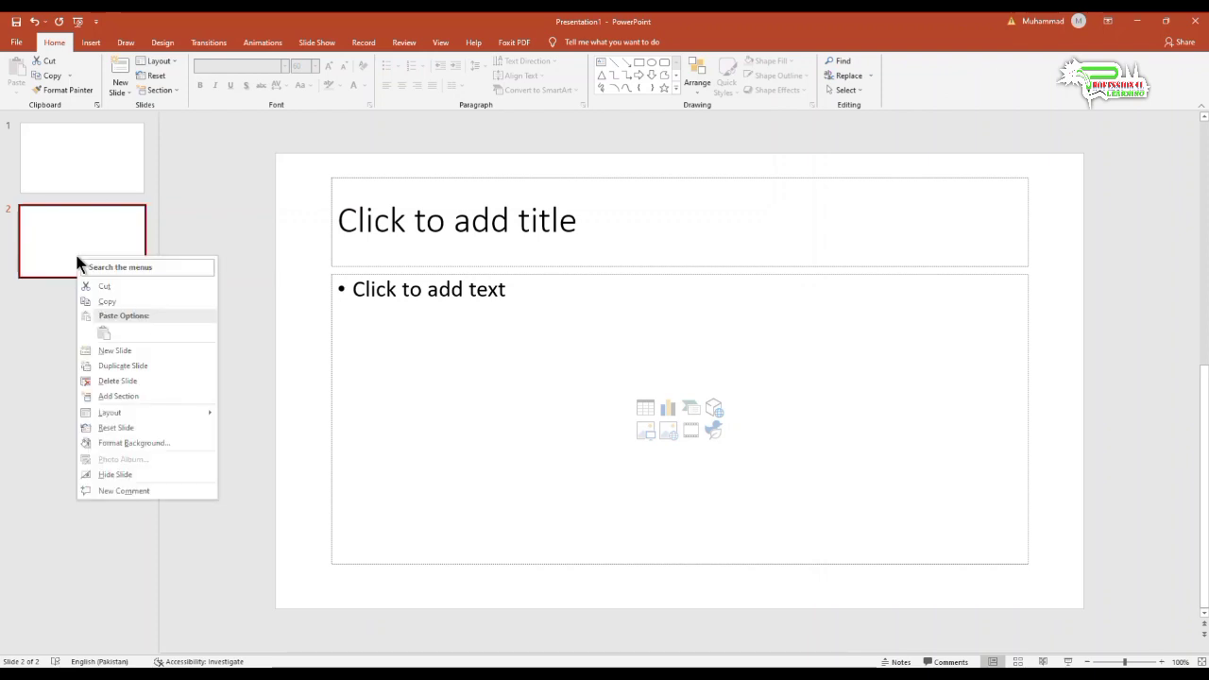
click(36, 317)
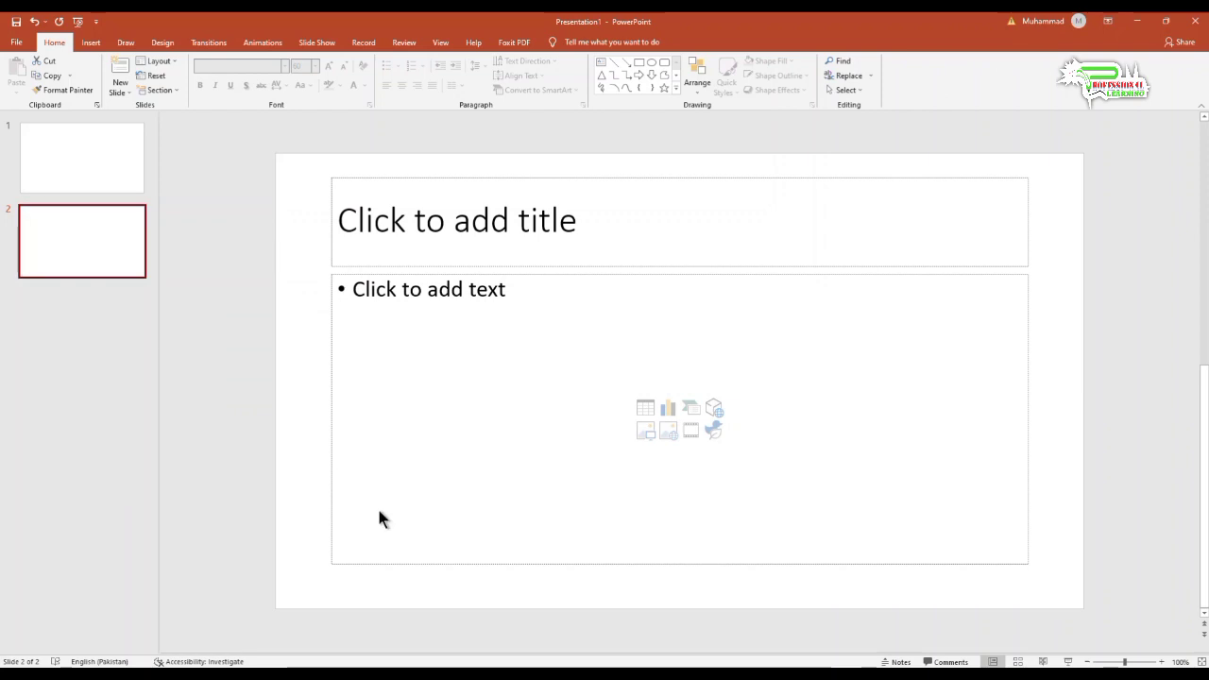
key(ctrl+m)
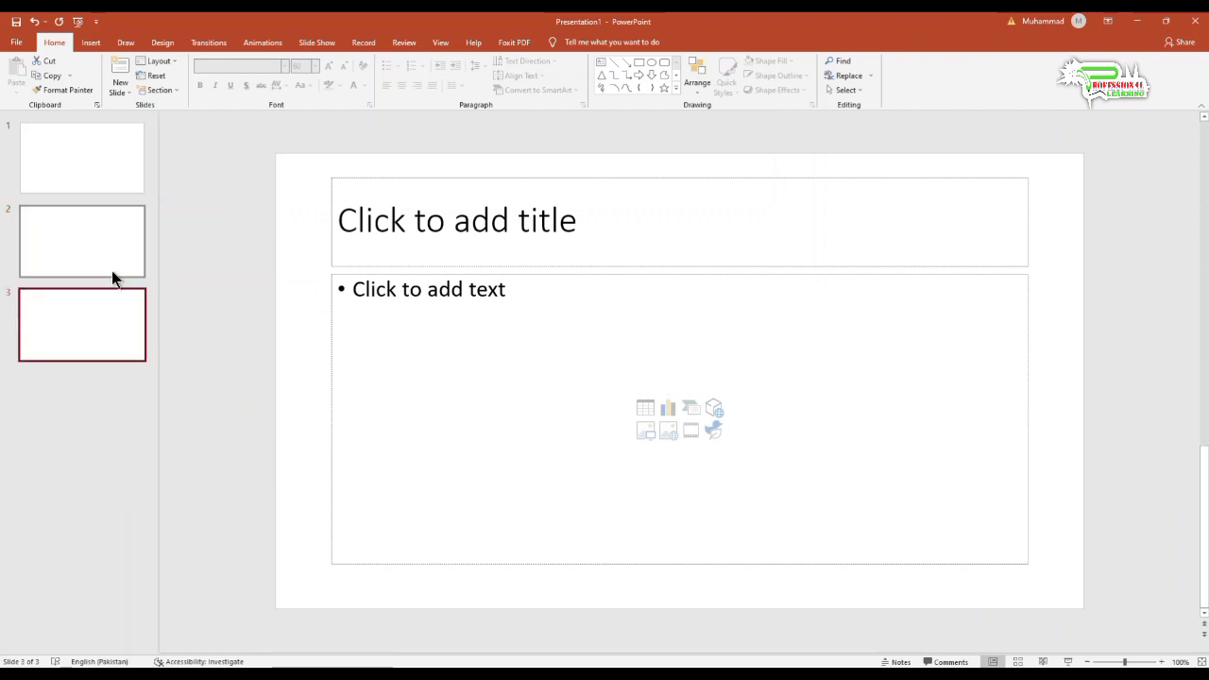
Add a fourth slide after slide 3, then open the New Slide layout gallery
click(107, 261)
click(98, 331)
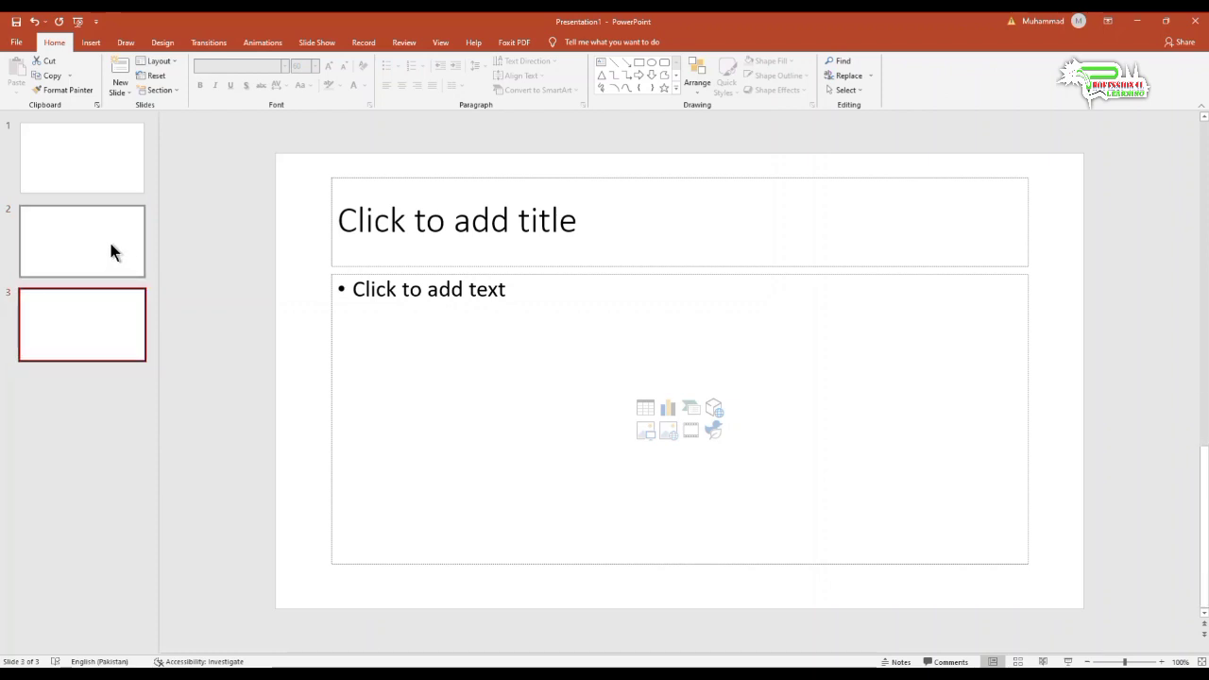
click(98, 248)
click(98, 342)
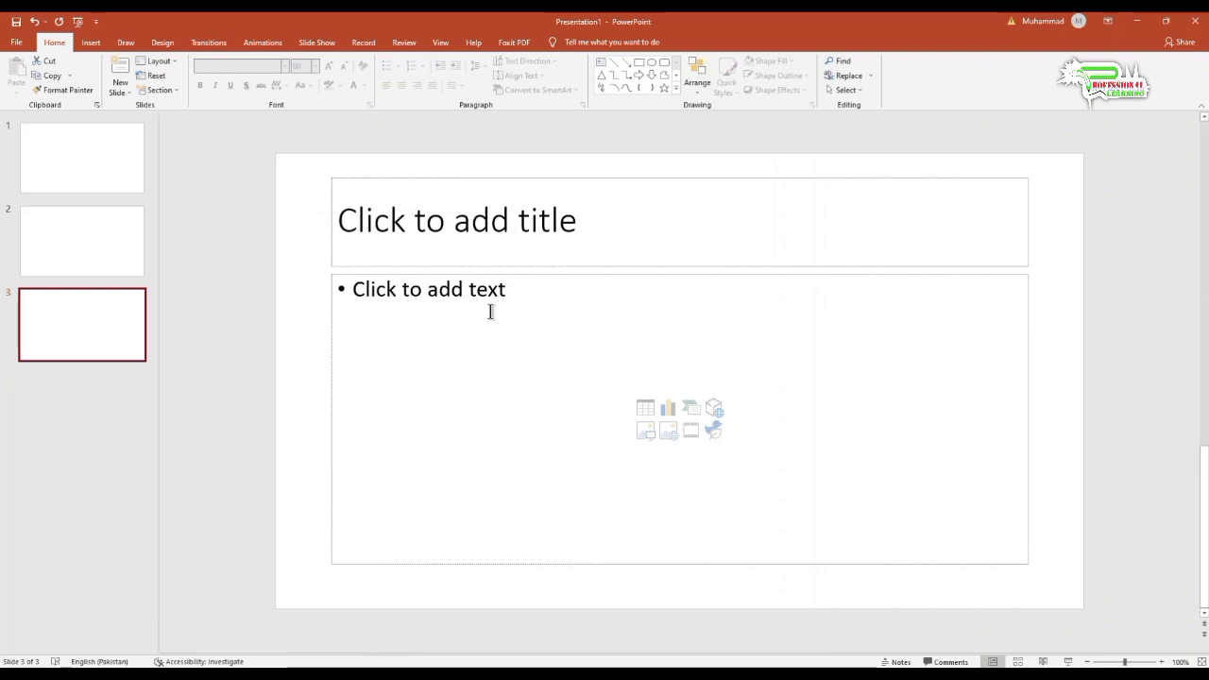
click(66, 241)
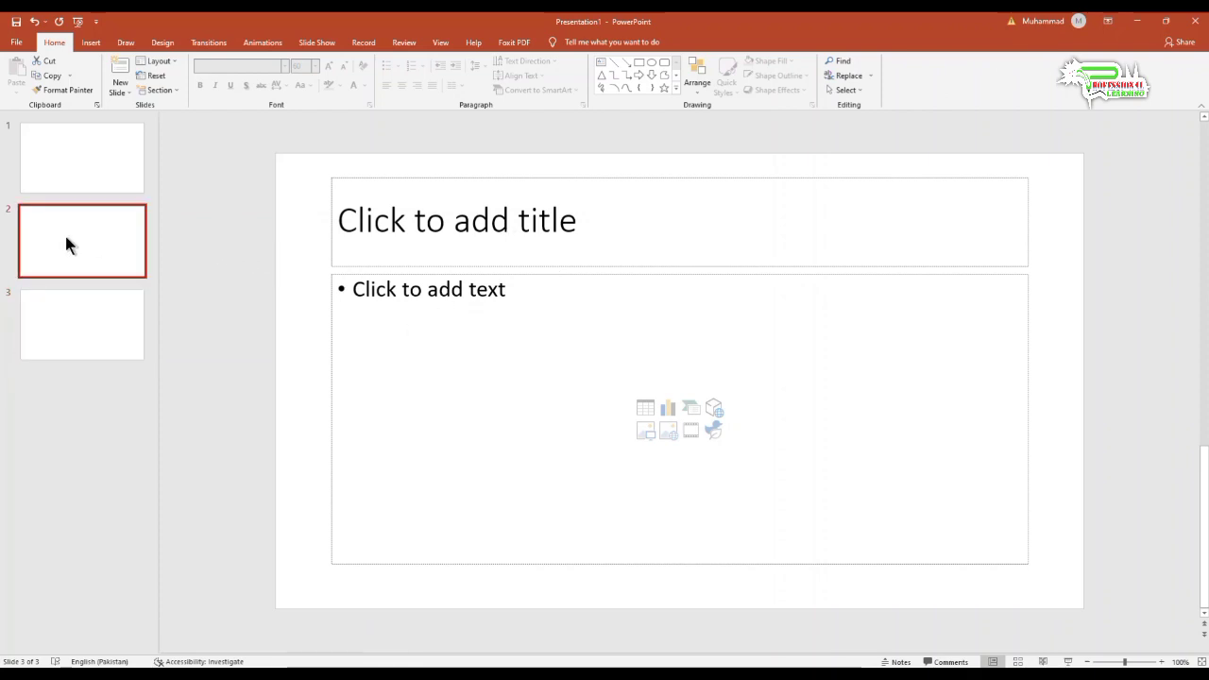
click(84, 324)
click(98, 172)
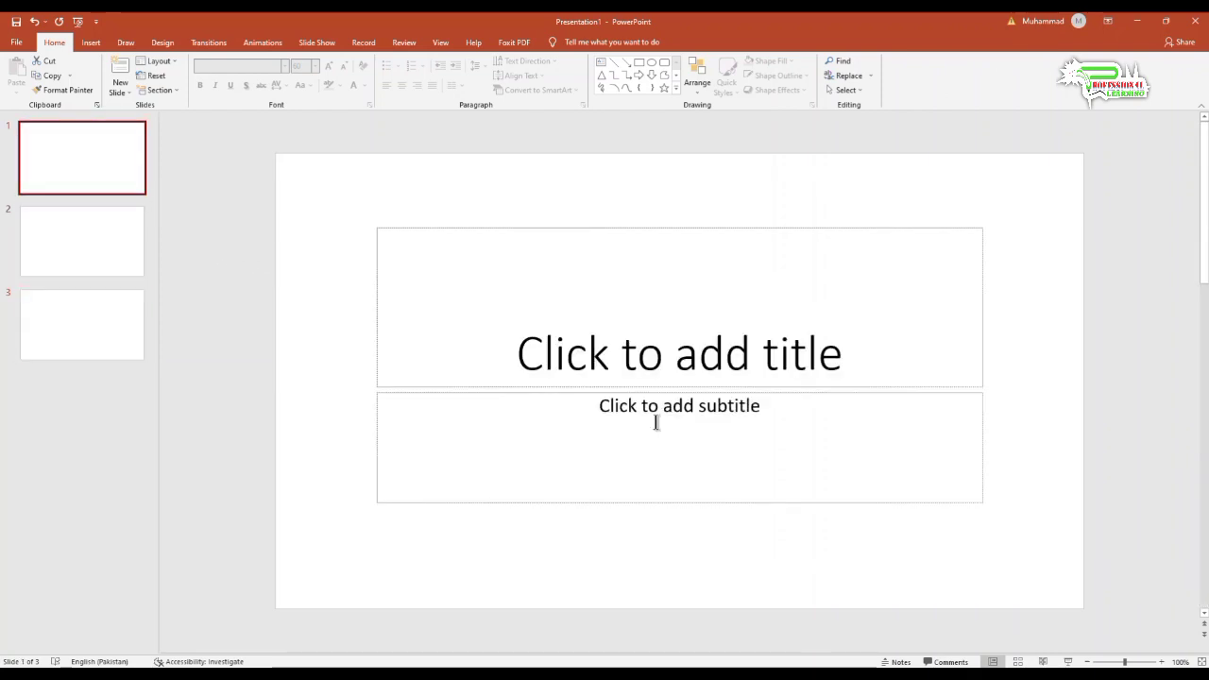
click(106, 346)
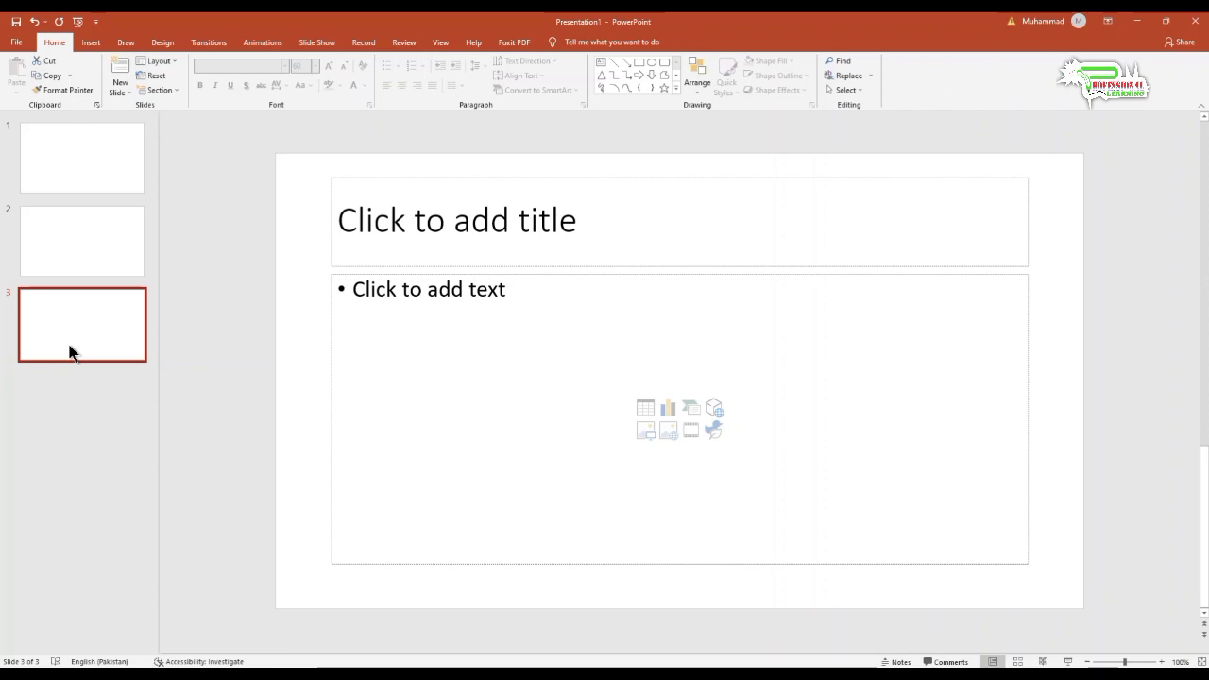
key(Return)
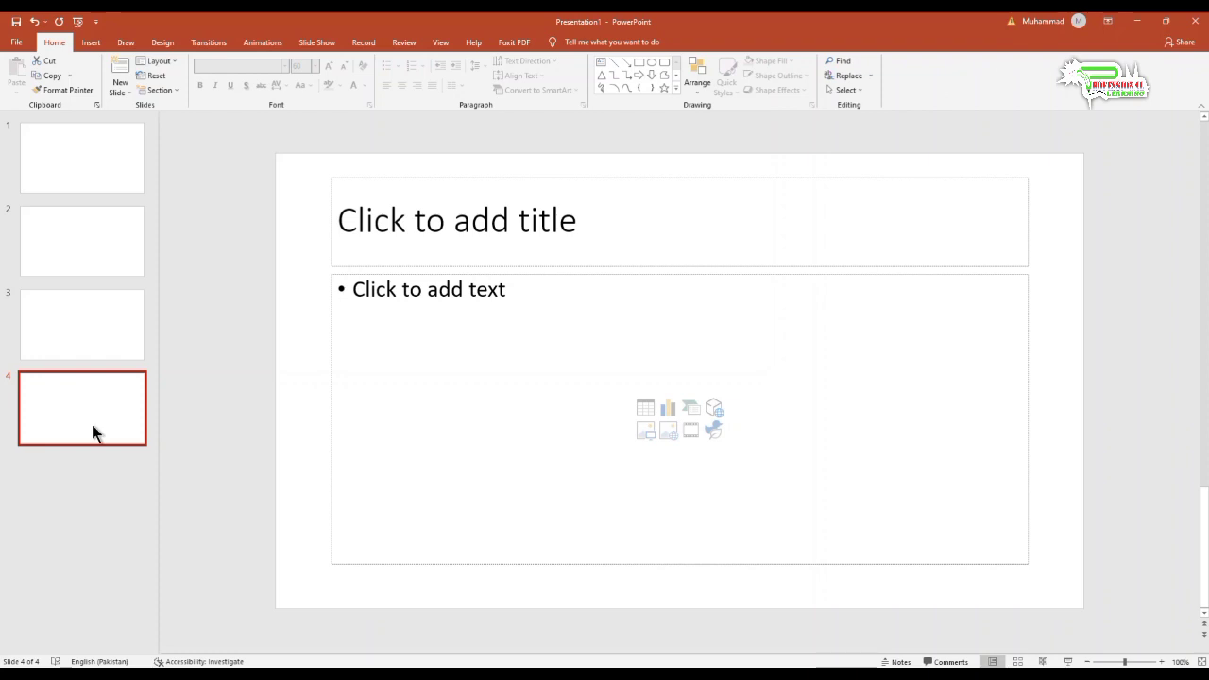
click(118, 87)
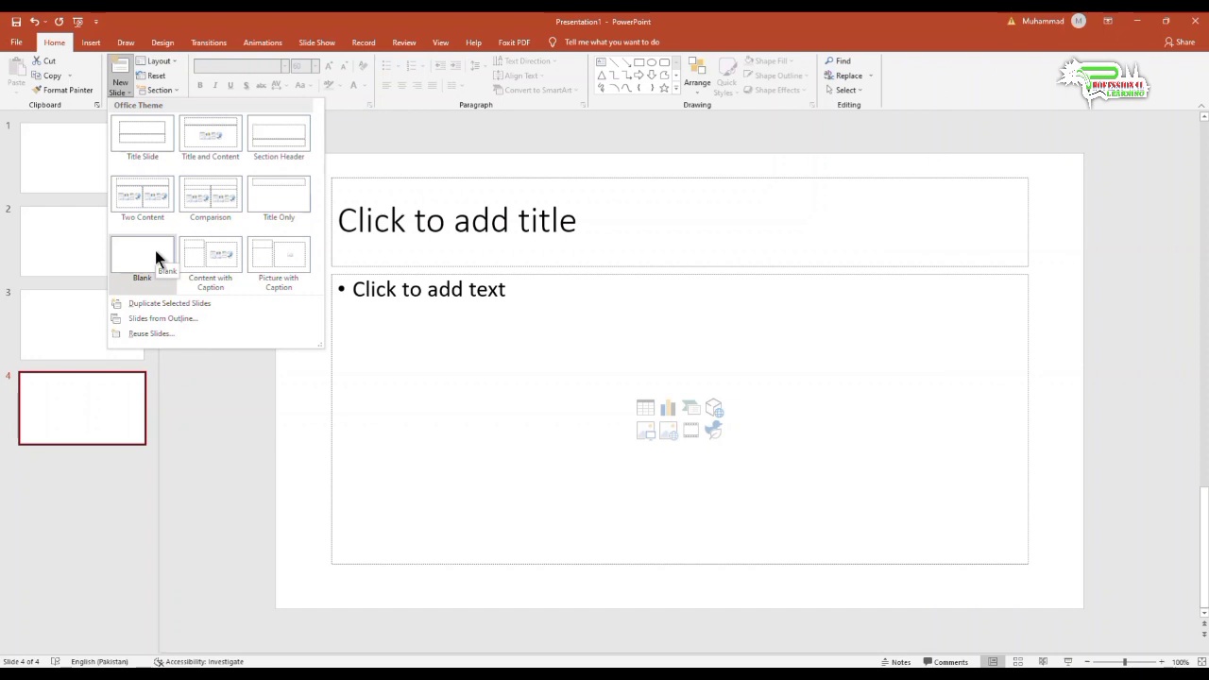
Add a fifth slide using the Title Only layout
click(279, 203)
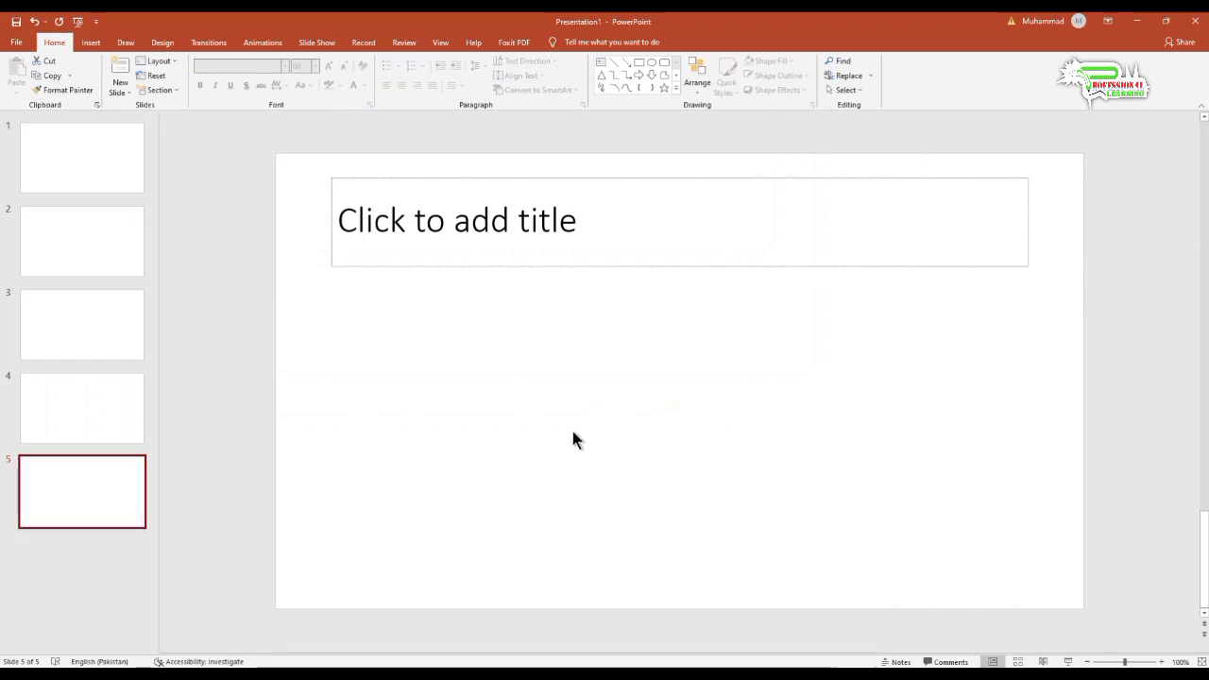
click(514, 229)
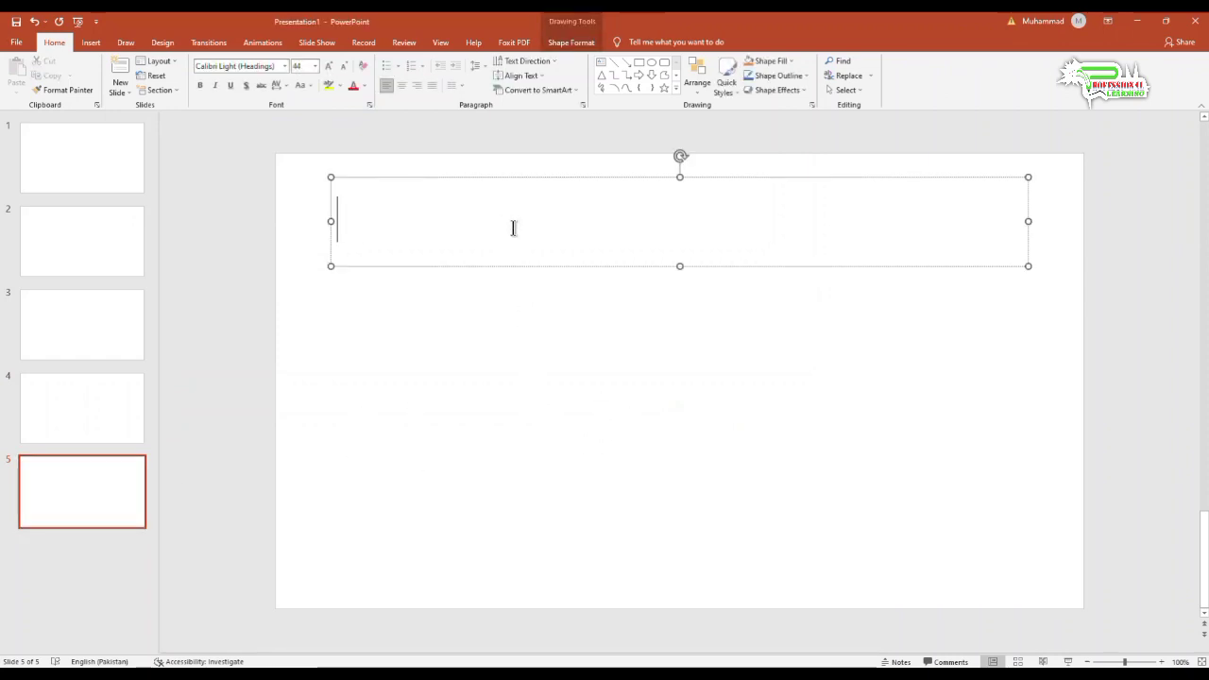
click(482, 417)
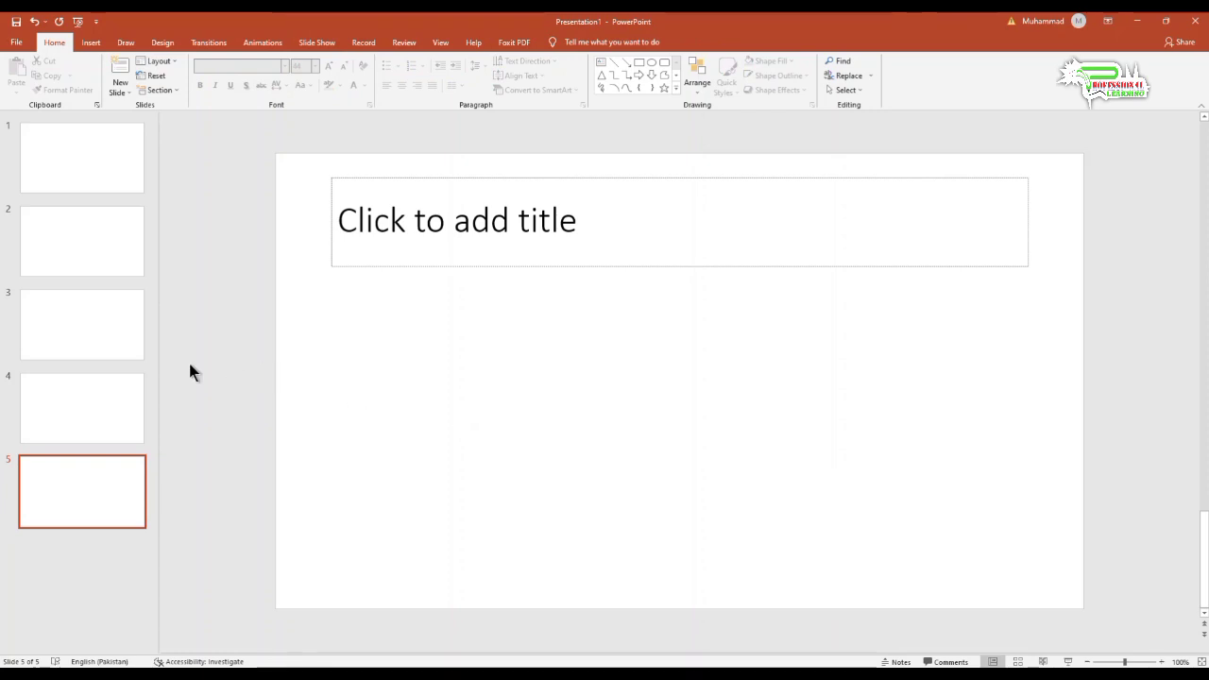
click(91, 392)
click(81, 487)
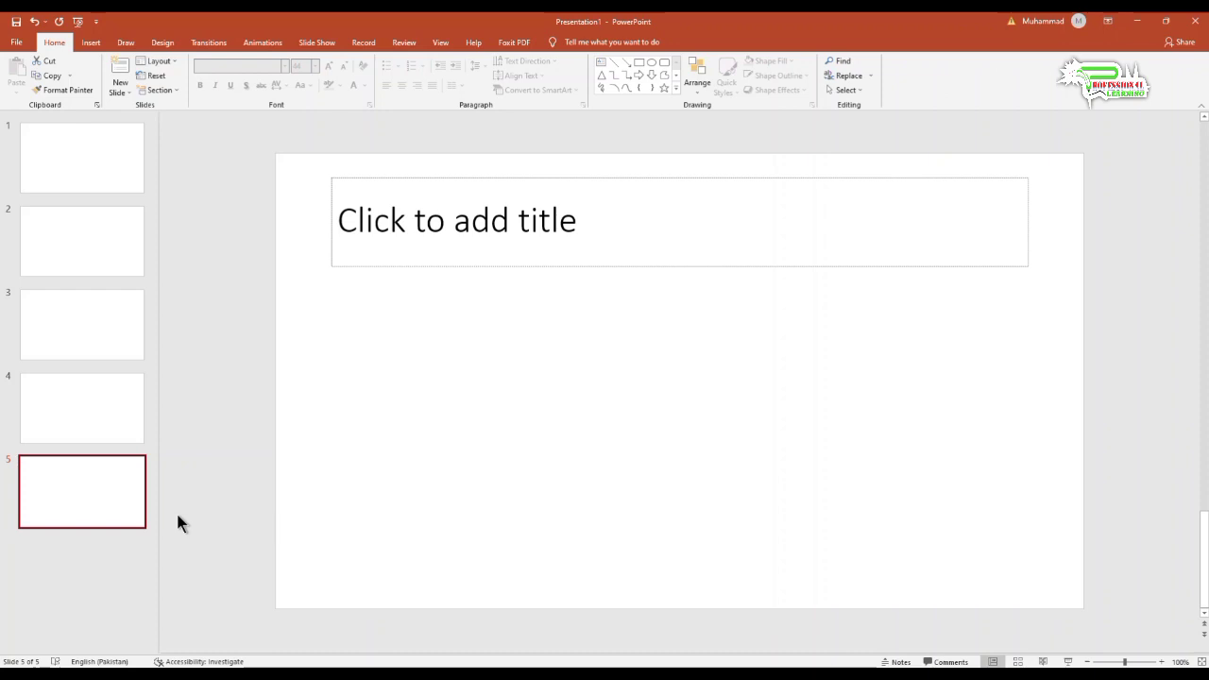
Add a matching sixth slide with Ctrl+M and reselect slide 3
key(ctrl+m)
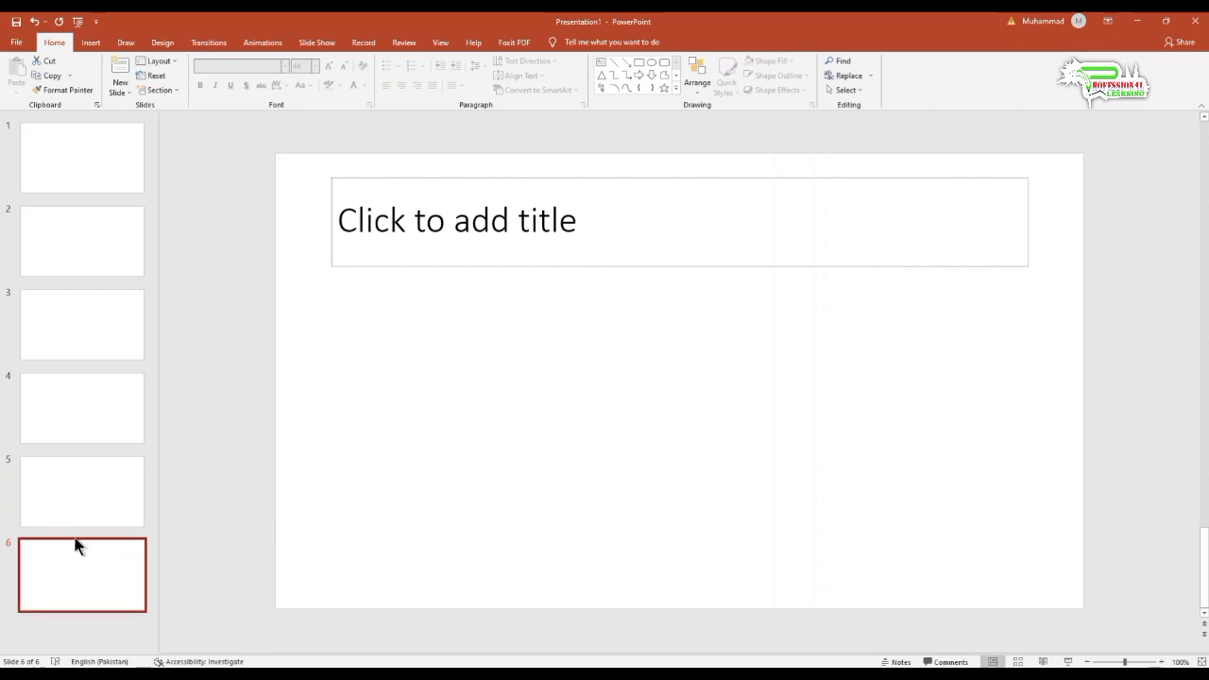
click(80, 507)
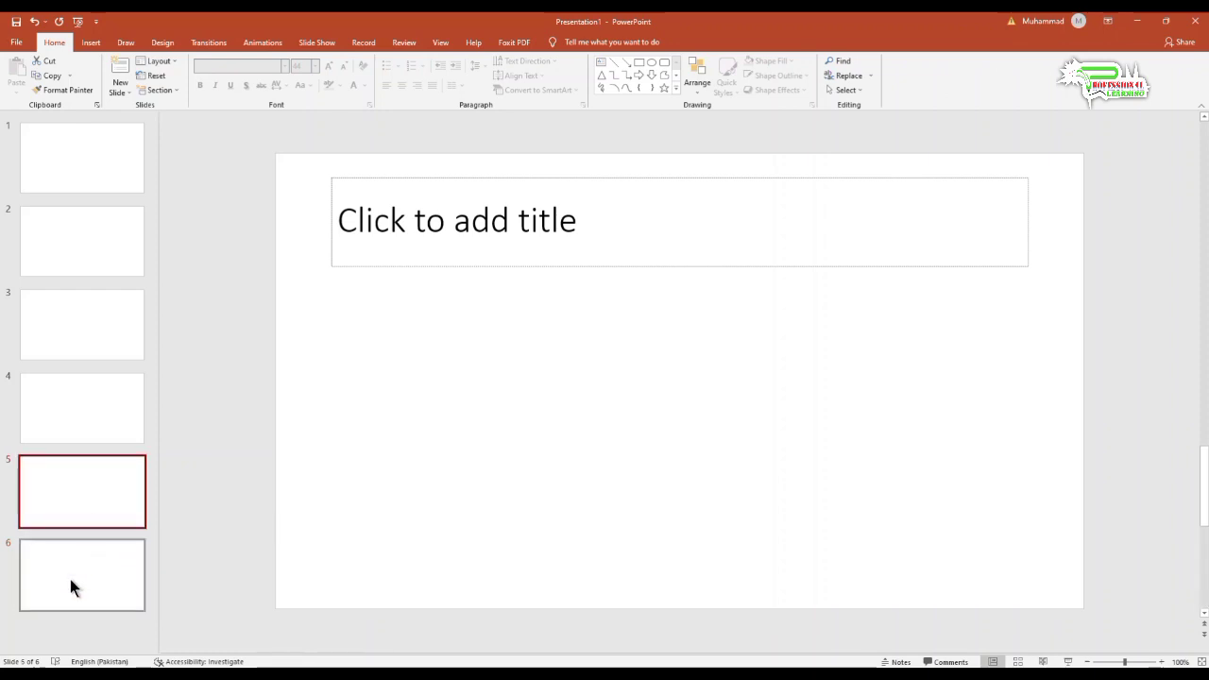
click(73, 582)
click(84, 508)
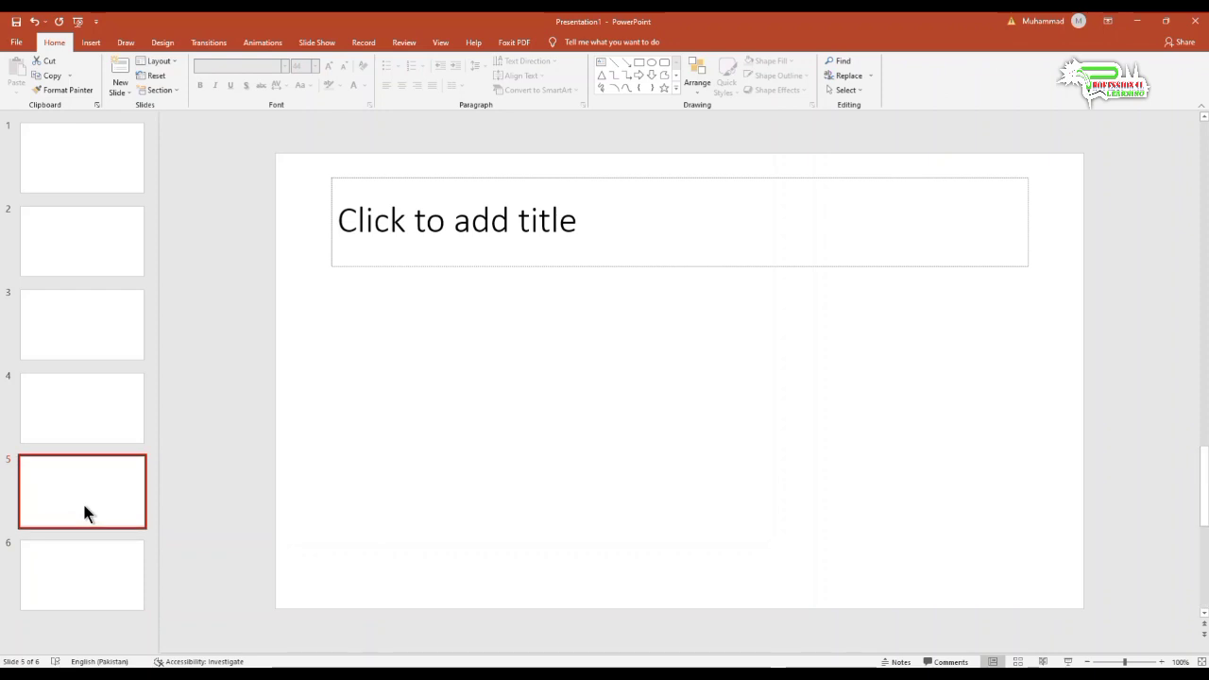
click(85, 353)
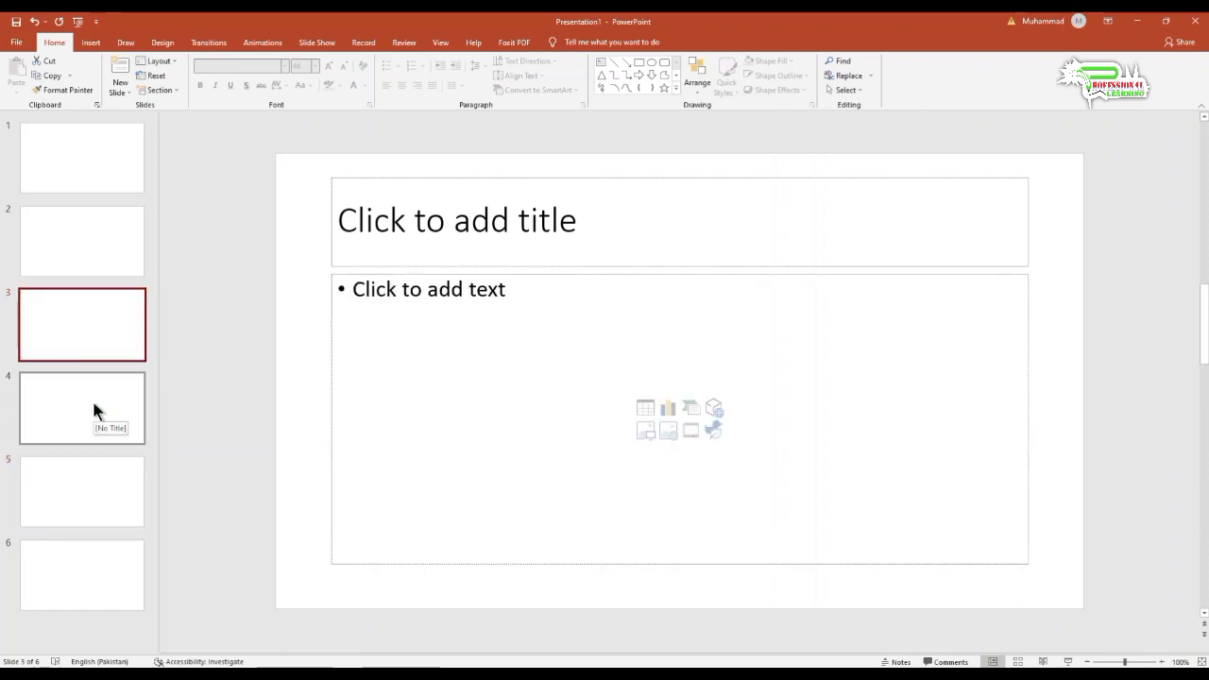
click(101, 186)
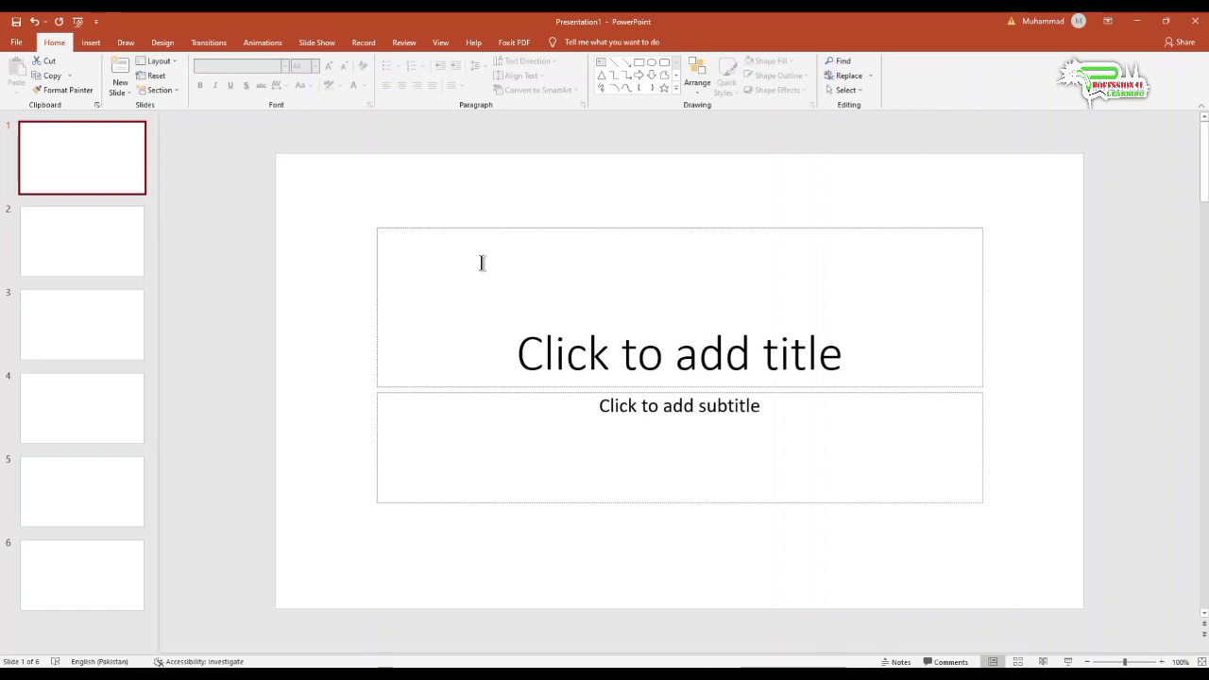
click(117, 342)
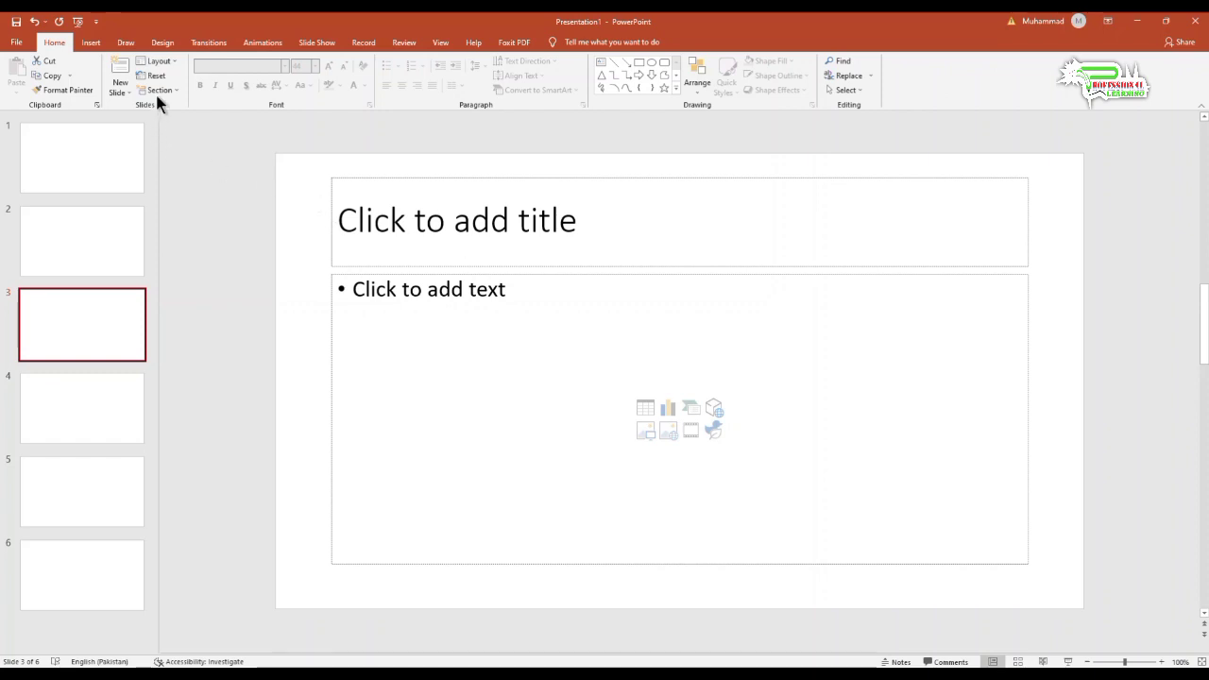
Apply the Comparison layout to slide 3 from Home > Layout
click(167, 60)
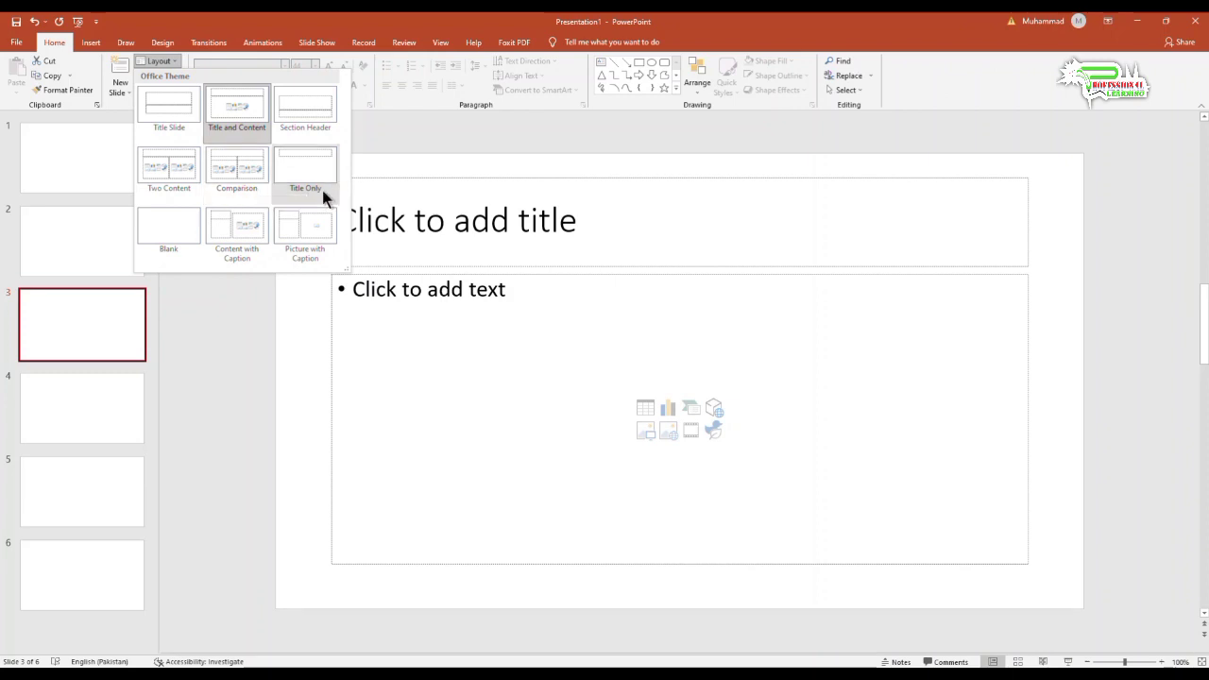
click(240, 177)
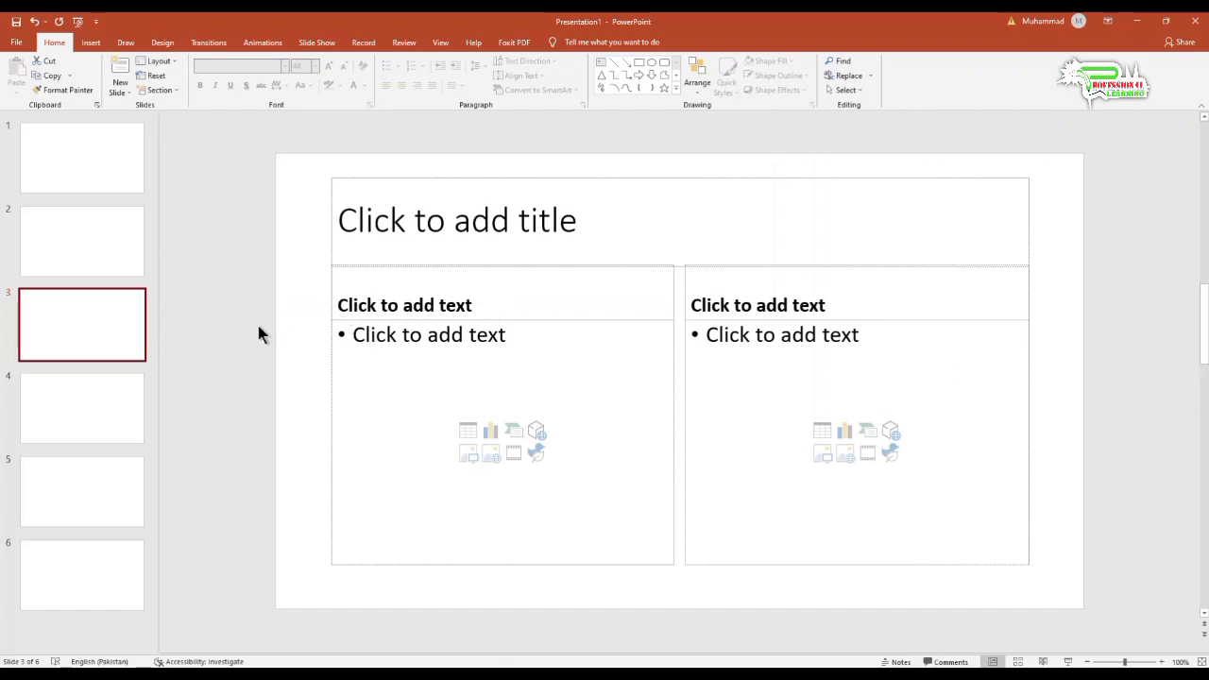
click(89, 222)
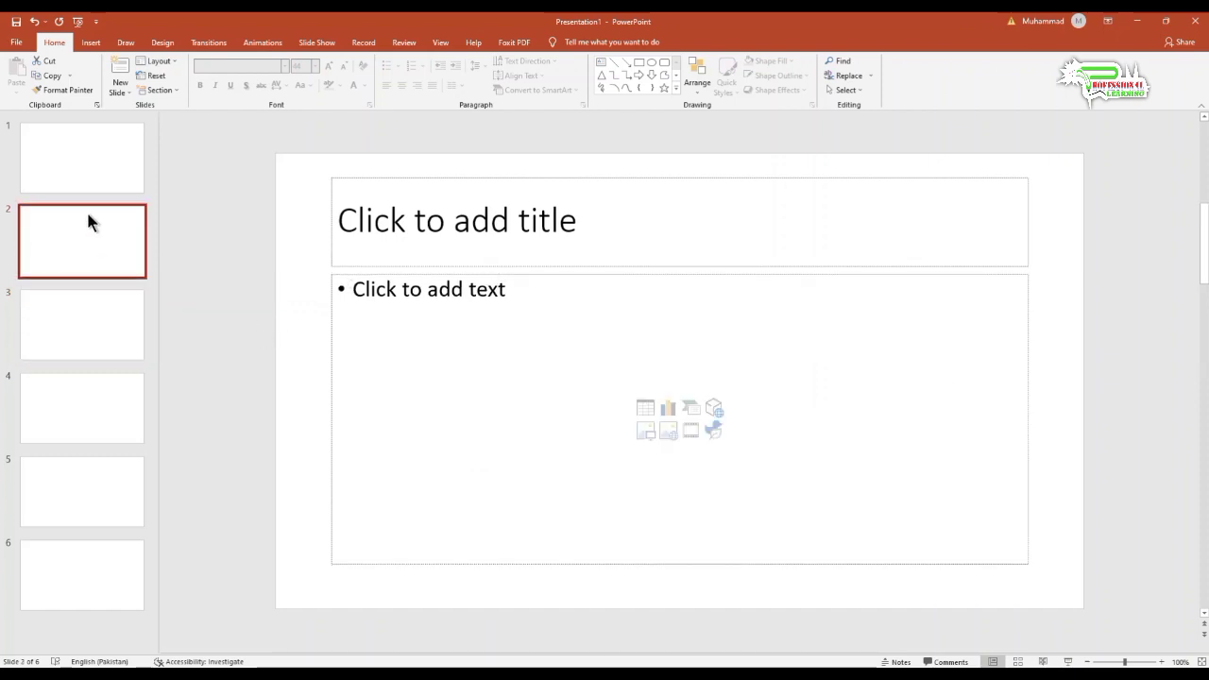